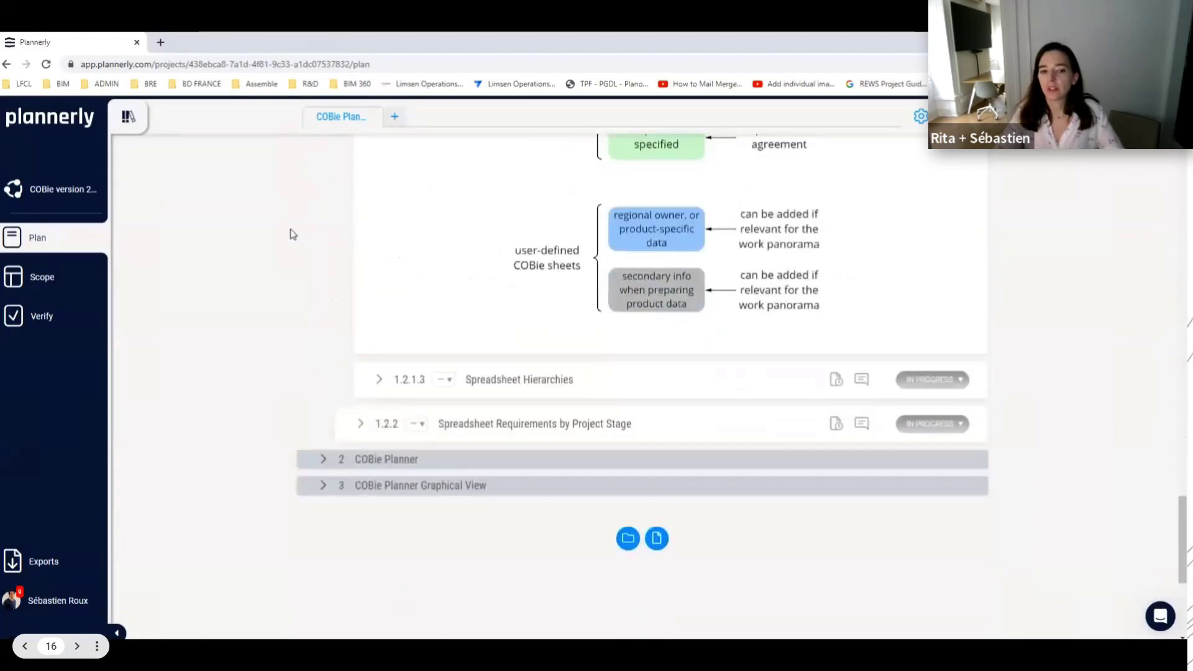
- Expand the COBie Planner section and examine the Spreadsheet Relations & Project Stages diagram
{"action": "scroll", "coordinate": [322, 394], "scroll_direction": "down", "scroll_amount": 1}
{"action": "left_click", "coordinate": [322, 394]}
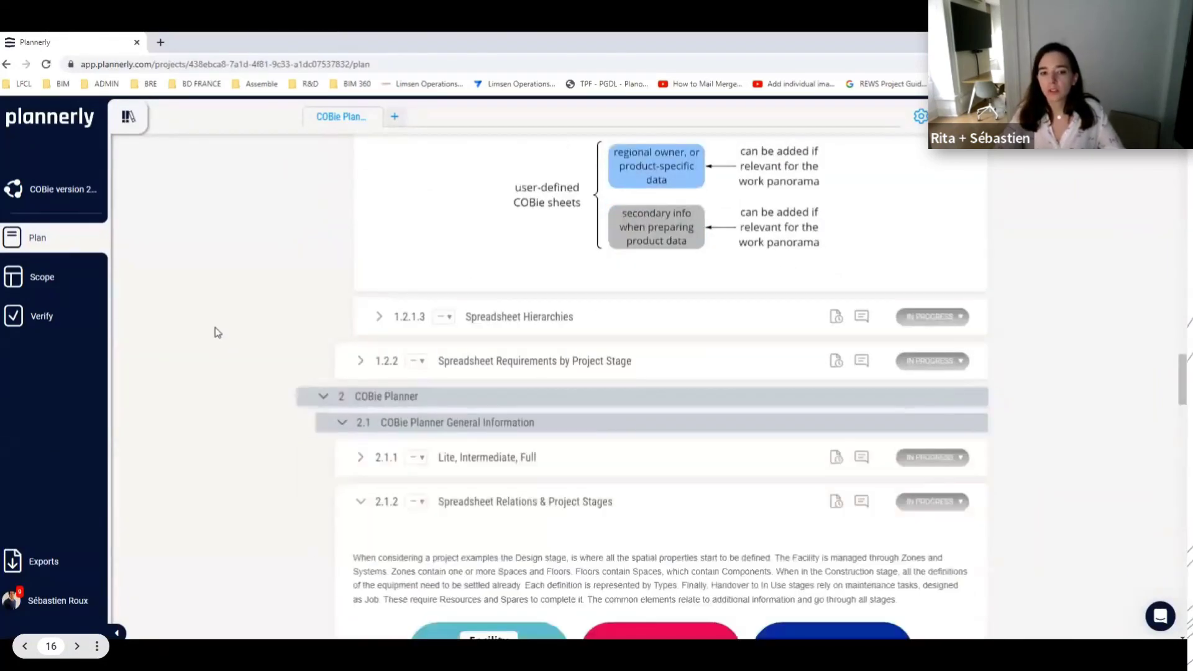
{"action": "scroll", "coordinate": [213, 330], "scroll_direction": "down", "scroll_amount": 1}
{"action": "scroll", "coordinate": [217, 331], "scroll_direction": "down", "scroll_amount": 4}
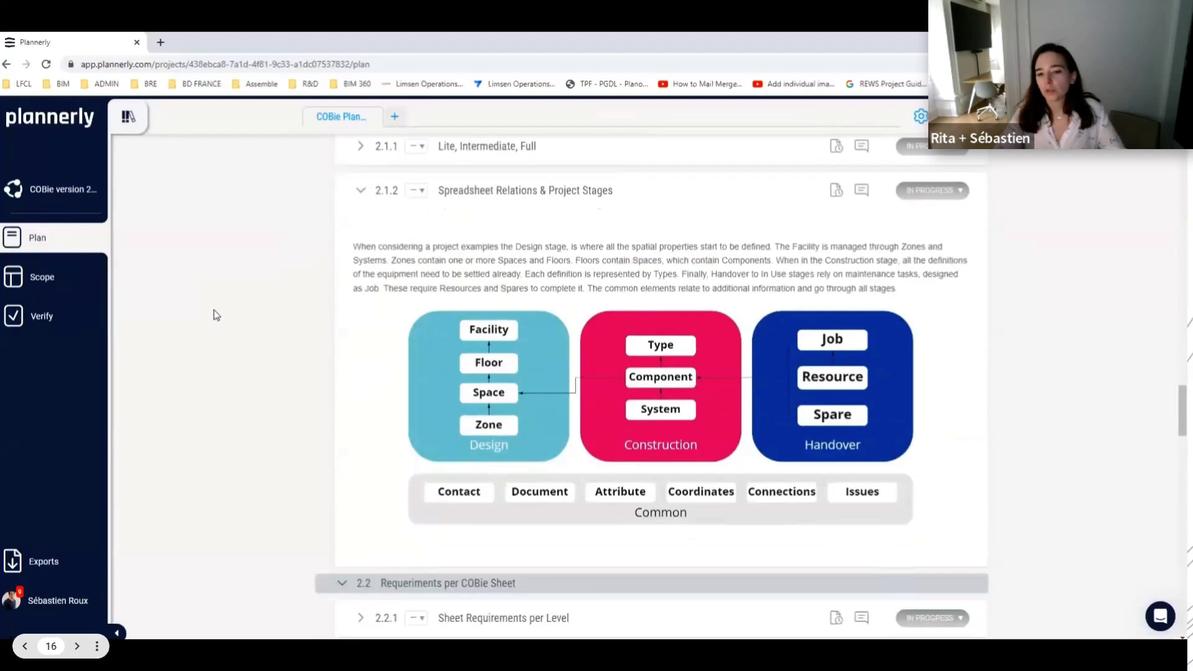
- Examine the COBie requirement tables for the Space, Type and Component sheets in section 2.2
{"action": "scroll", "coordinate": [214, 315], "scroll_direction": "down", "scroll_amount": 6}
{"action": "scroll", "coordinate": [213, 315], "scroll_direction": "down", "scroll_amount": 2}
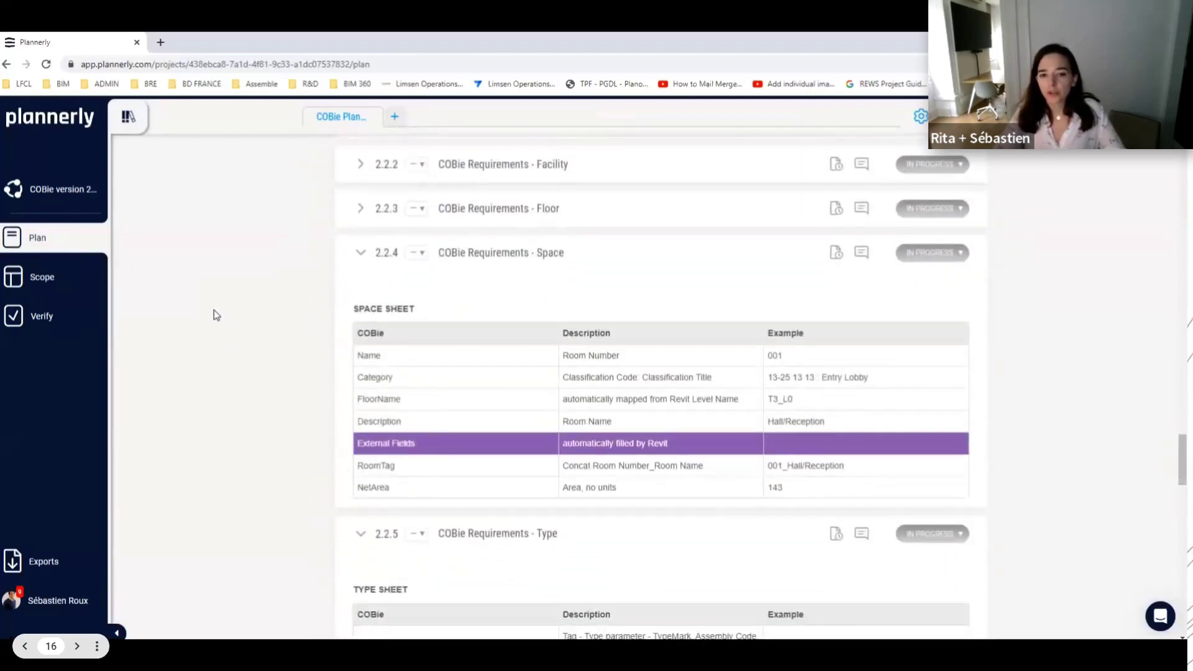
{"action": "scroll", "coordinate": [216, 315], "scroll_direction": "down", "scroll_amount": 5}
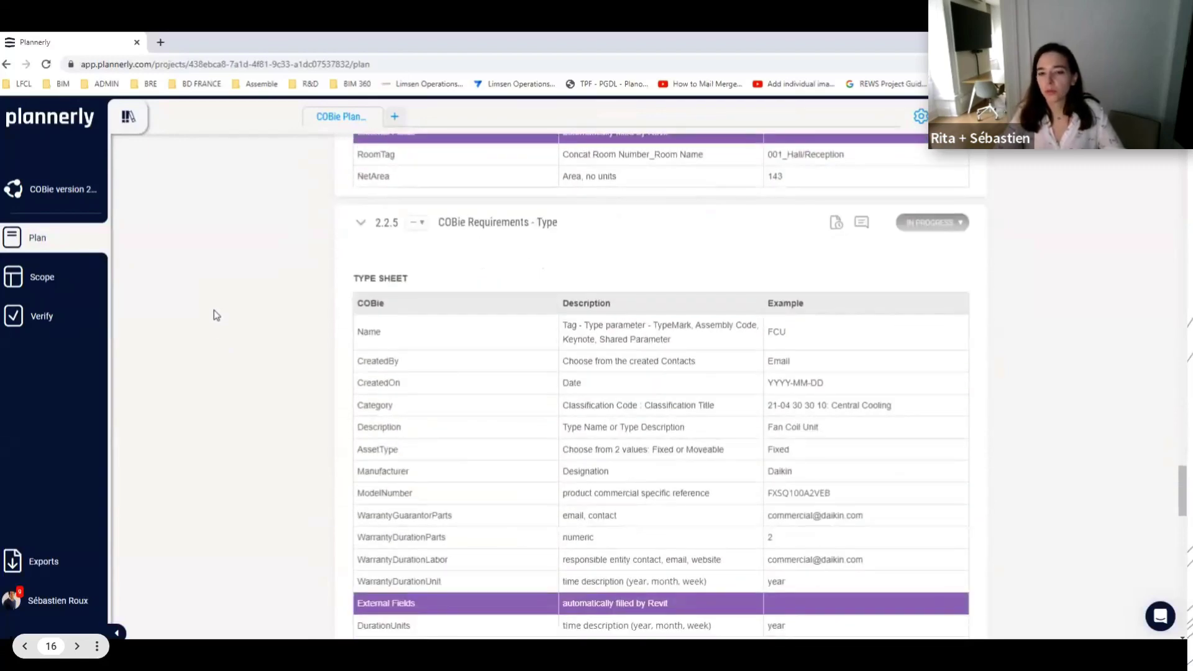
{"action": "scroll", "coordinate": [216, 315], "scroll_direction": "down", "scroll_amount": 5}
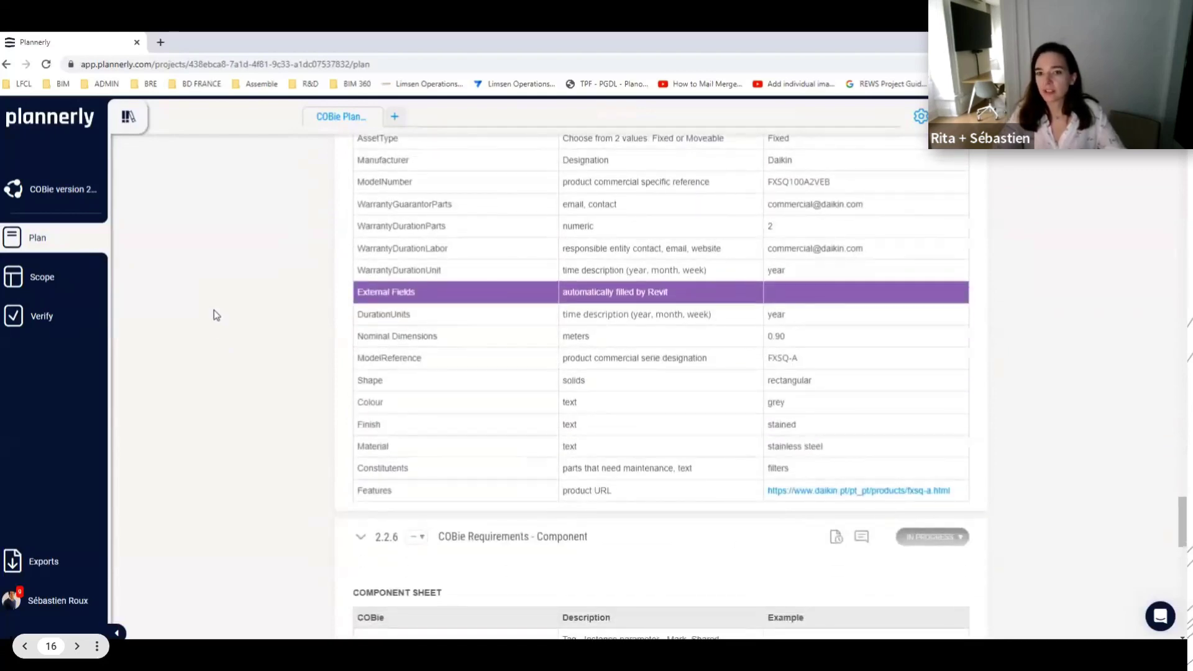
{"action": "scroll", "coordinate": [215, 315], "scroll_direction": "down", "scroll_amount": 6}
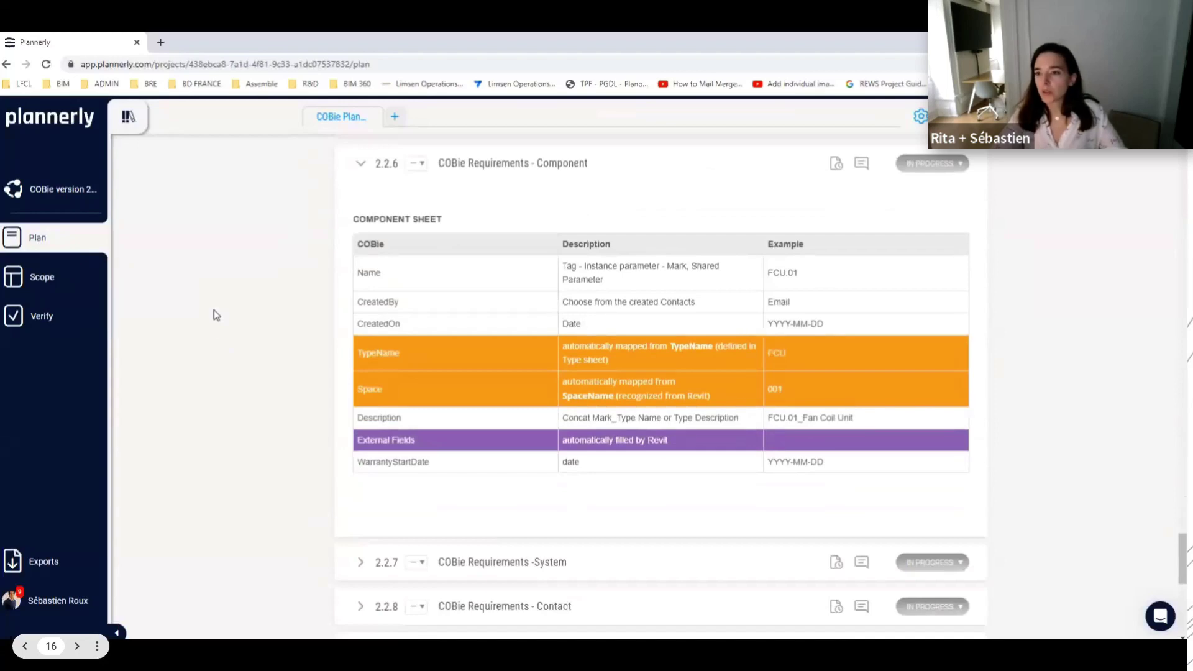
{"action": "scroll", "coordinate": [216, 315], "scroll_direction": "down", "scroll_amount": 5}
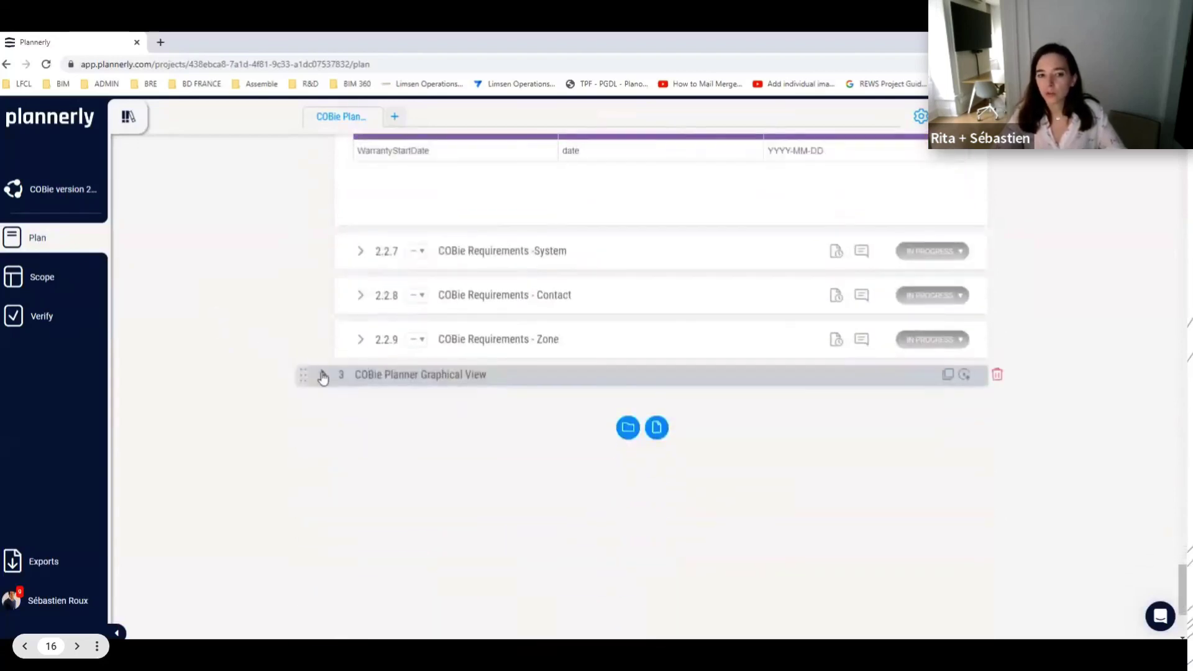
- Expand COBie Planner Graphical View and compare the Lite, Intermediate and Full sheet diagrams
{"action": "left_click", "coordinate": [323, 376]}
{"action": "scroll", "coordinate": [258, 336], "scroll_direction": "down", "scroll_amount": 2}
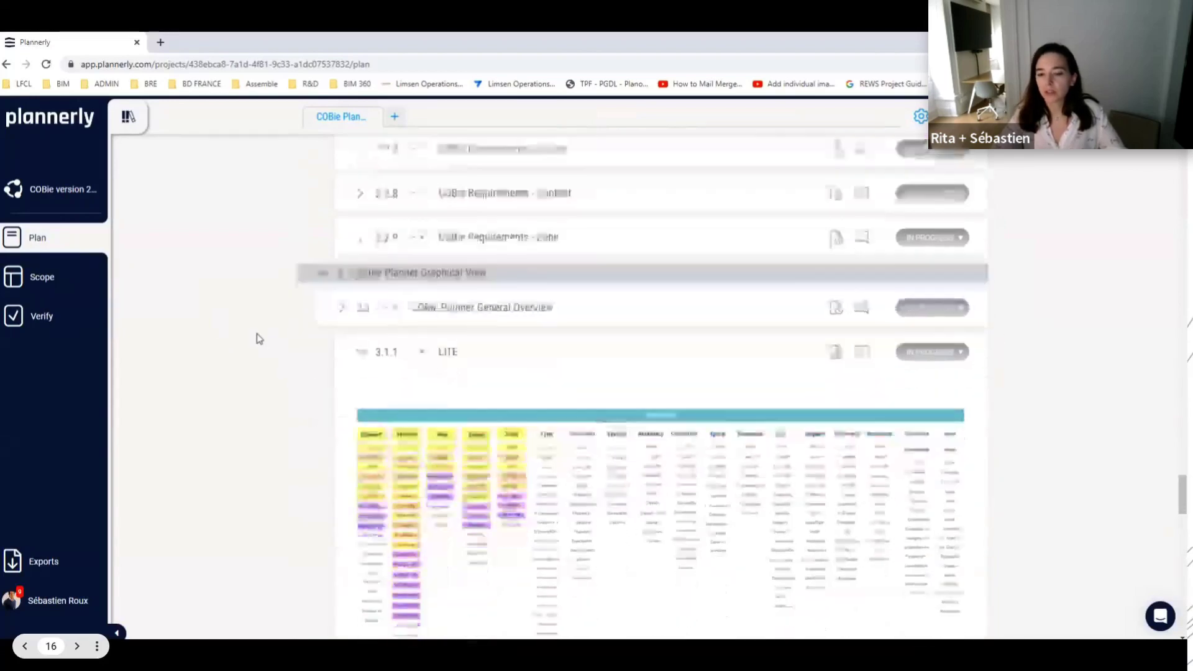
{"action": "scroll", "coordinate": [258, 335], "scroll_direction": "down", "scroll_amount": 2}
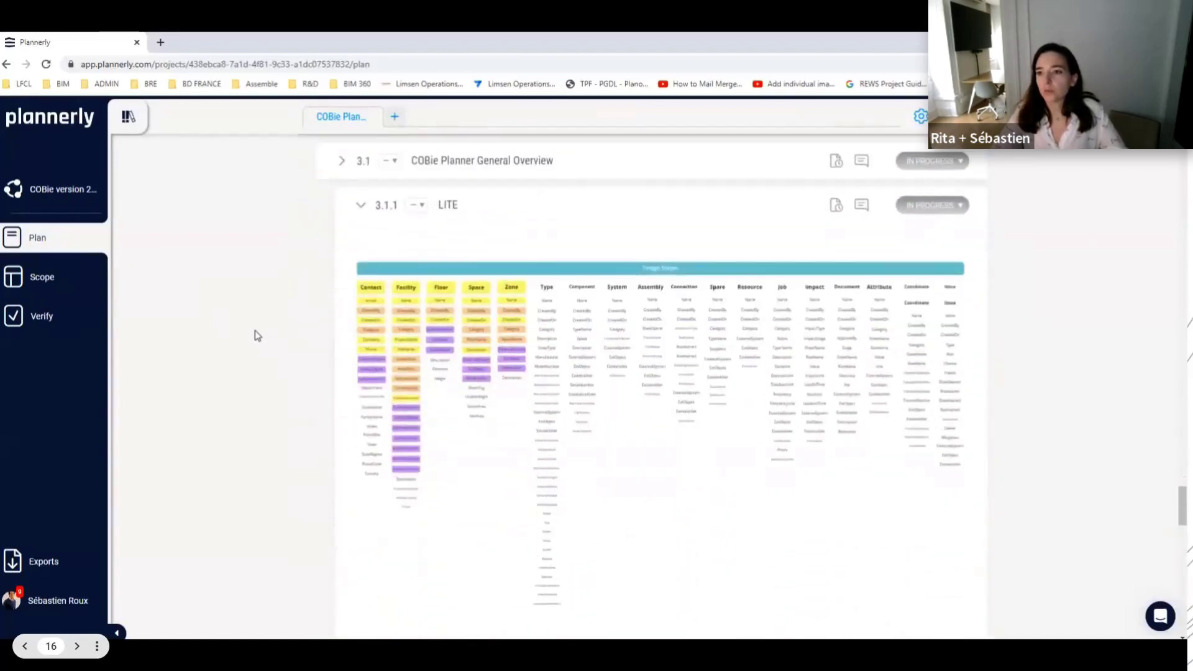
{"action": "scroll", "coordinate": [258, 335], "scroll_direction": "down", "scroll_amount": 7}
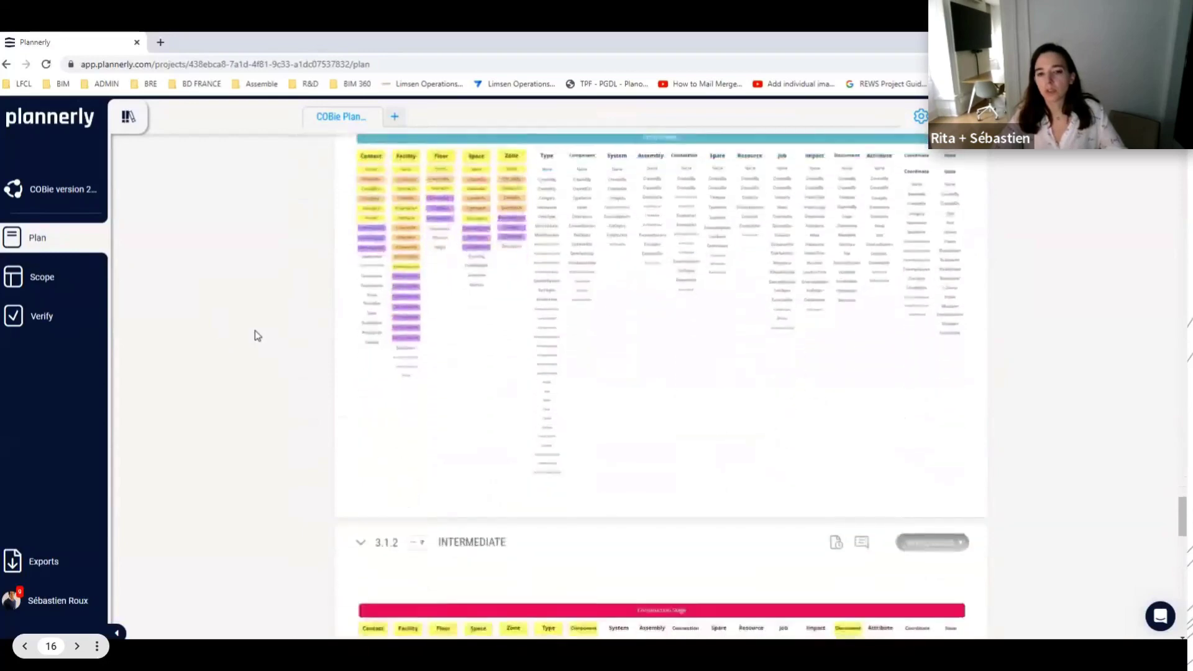
{"action": "scroll", "coordinate": [258, 336], "scroll_direction": "down", "scroll_amount": 1}
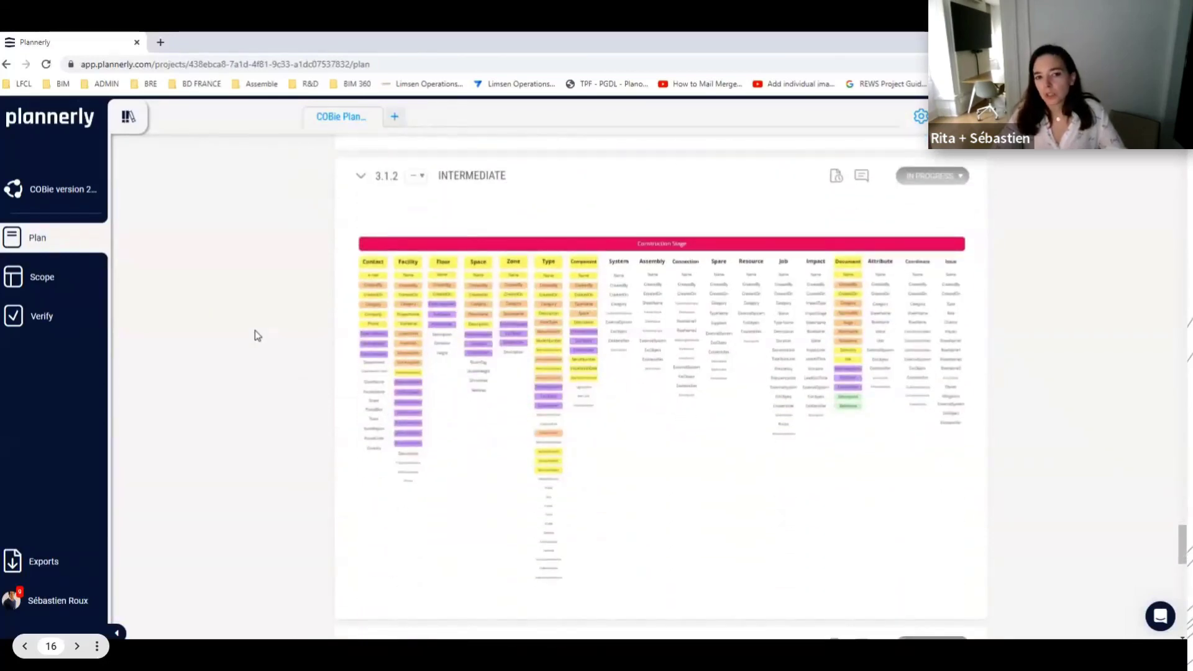
{"action": "scroll", "coordinate": [258, 336], "scroll_direction": "down", "scroll_amount": 5}
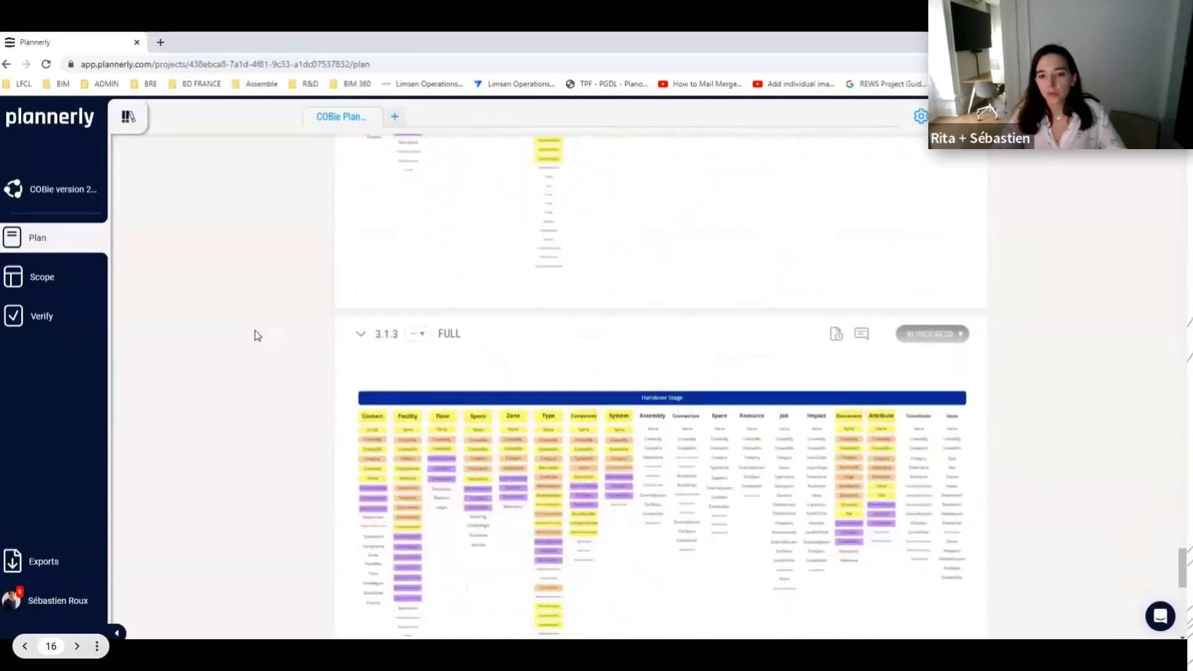
{"action": "scroll", "coordinate": [258, 336], "scroll_direction": "down", "scroll_amount": 2}
{"action": "scroll", "coordinate": [258, 336], "scroll_direction": "down", "scroll_amount": 1}
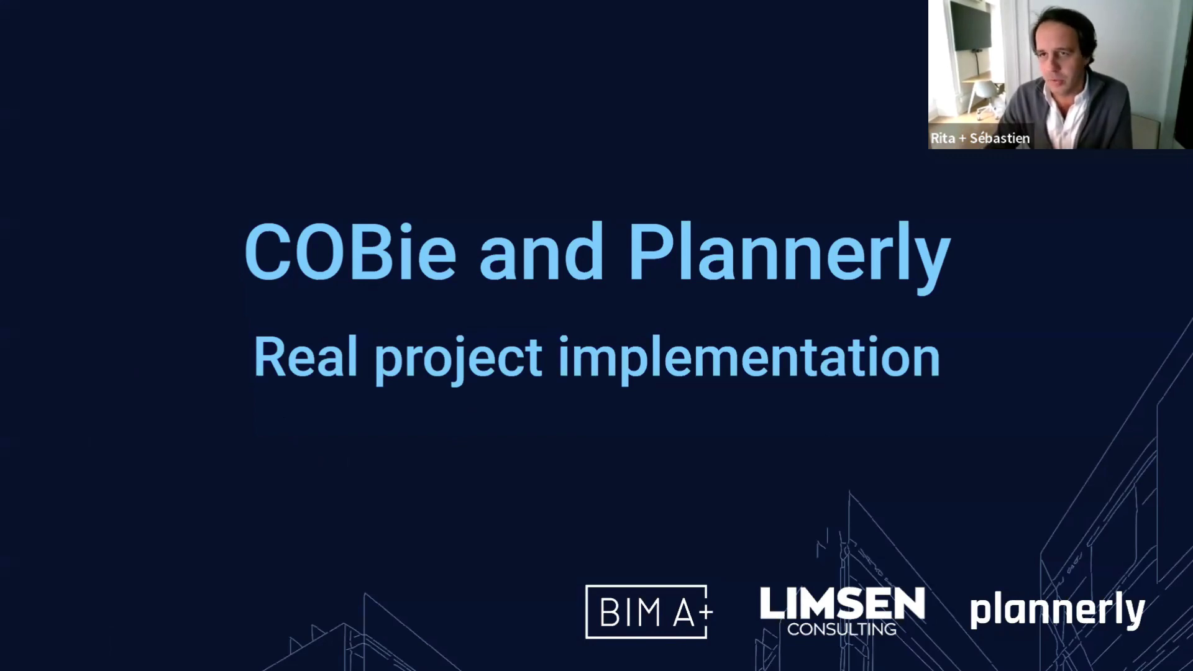
- Advance the presentation to the real project's COBie plan and review the COBie extension setup instructions through Parameter Mappings
{"action": "key", "text": "Right"}
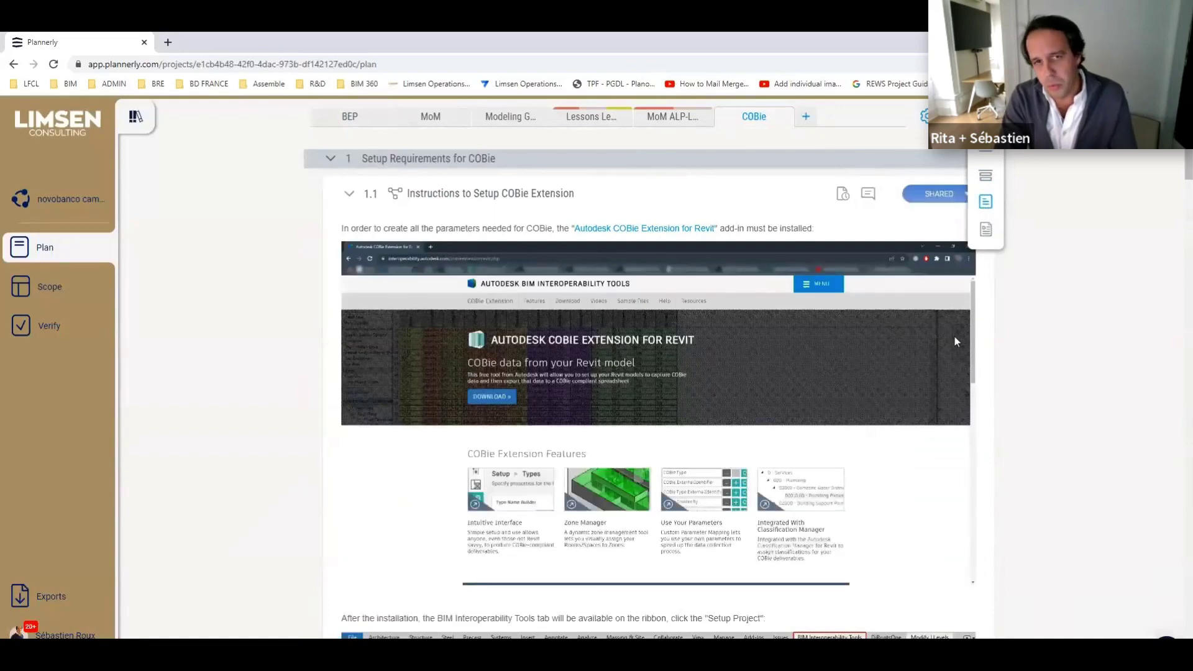
{"action": "scroll", "coordinate": [960, 332], "scroll_direction": "down", "scroll_amount": 5}
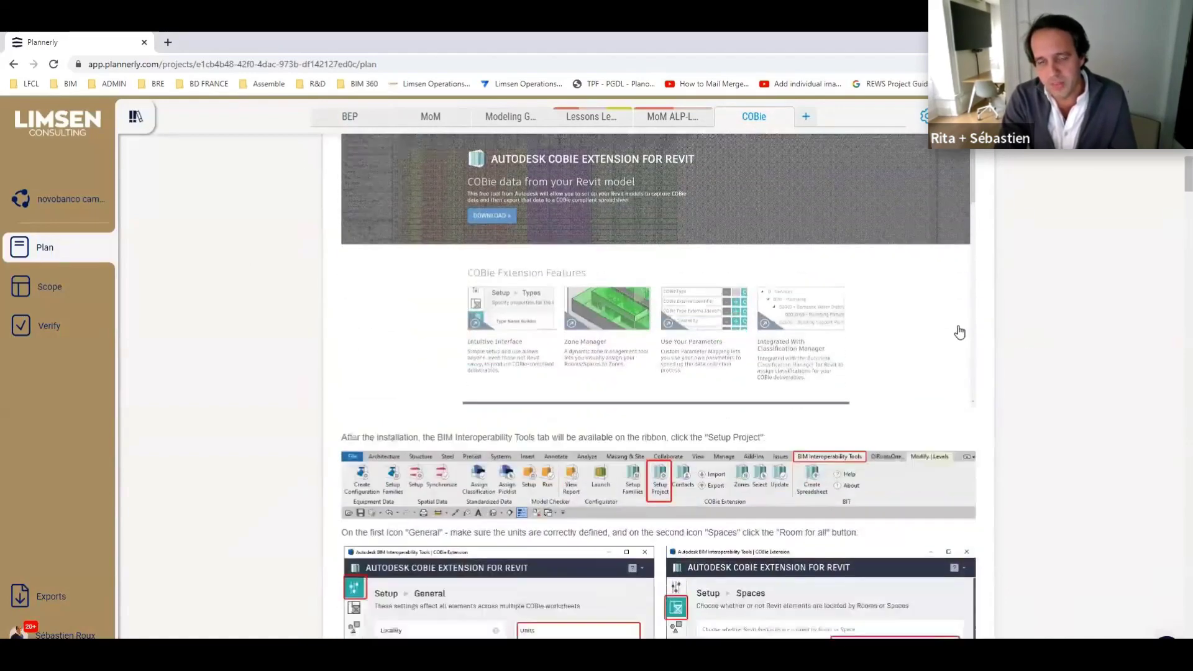
{"action": "scroll", "coordinate": [960, 331], "scroll_direction": "down", "scroll_amount": 8}
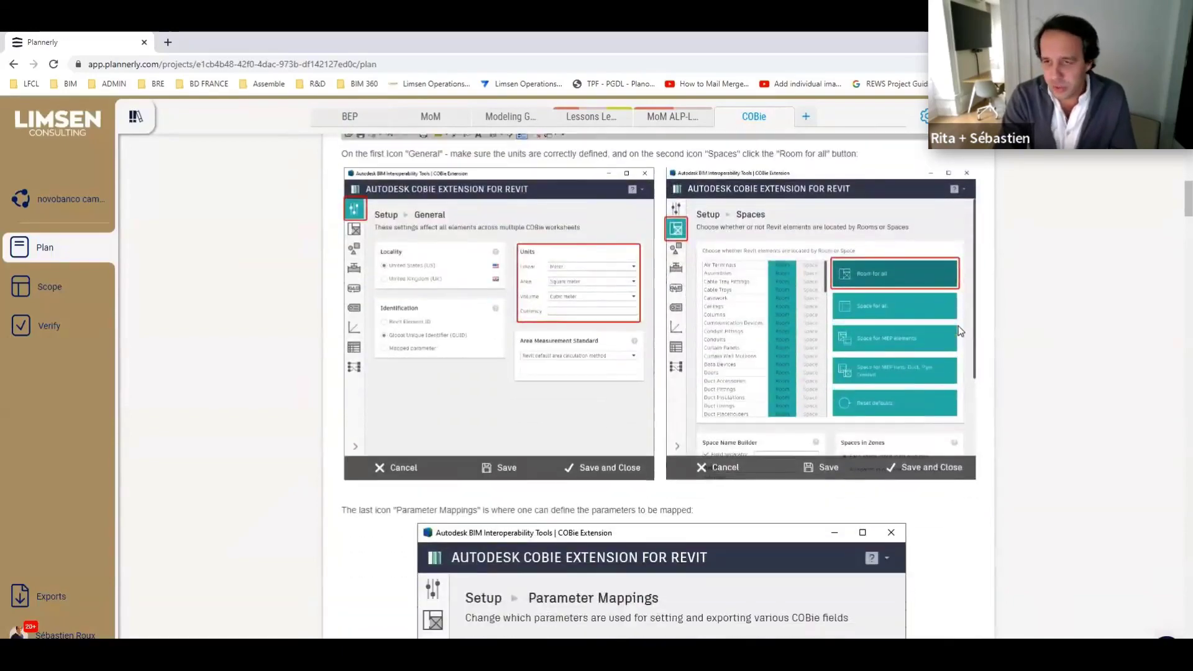
{"action": "scroll", "coordinate": [960, 331], "scroll_direction": "down", "scroll_amount": 7}
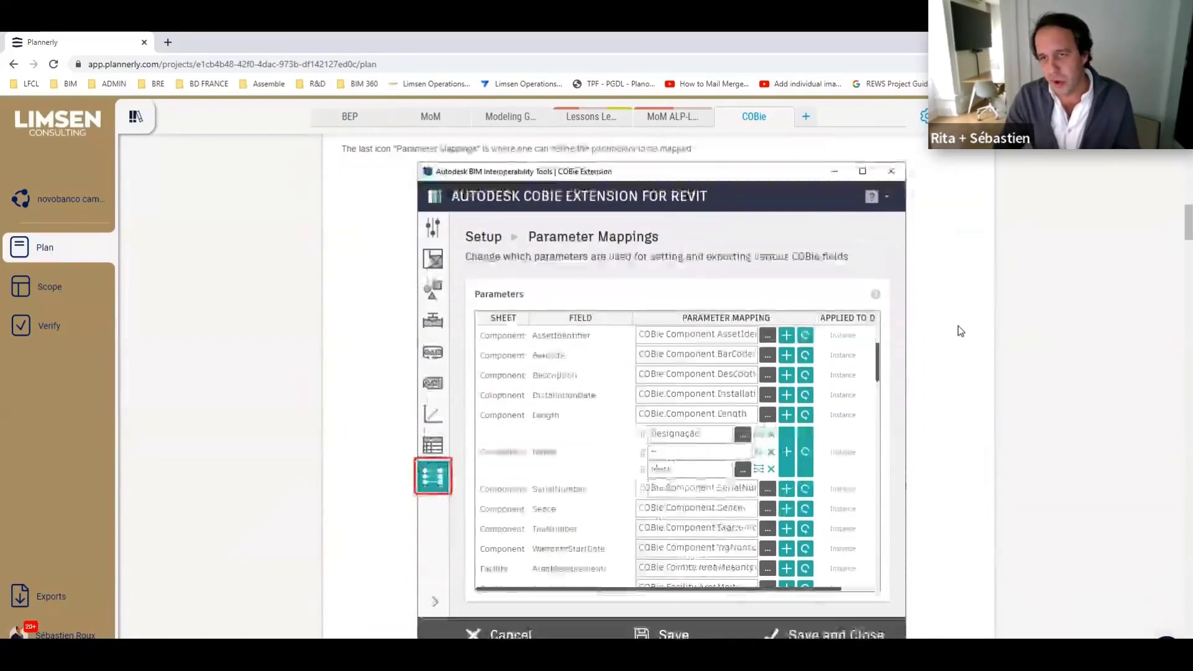
- Examine the project's COBie requirements for the Facility, Floor and Space sheets with their Revit examples
{"action": "scroll", "coordinate": [958, 326], "scroll_direction": "down", "scroll_amount": 4}
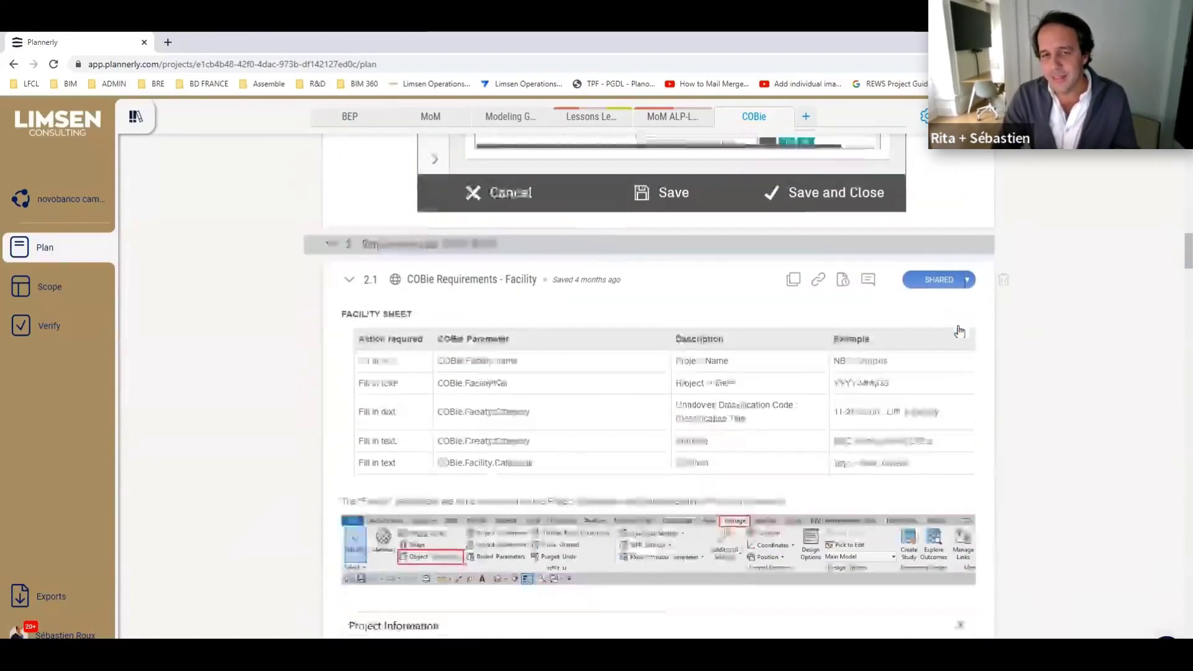
{"action": "scroll", "coordinate": [962, 331], "scroll_direction": "down", "scroll_amount": 1}
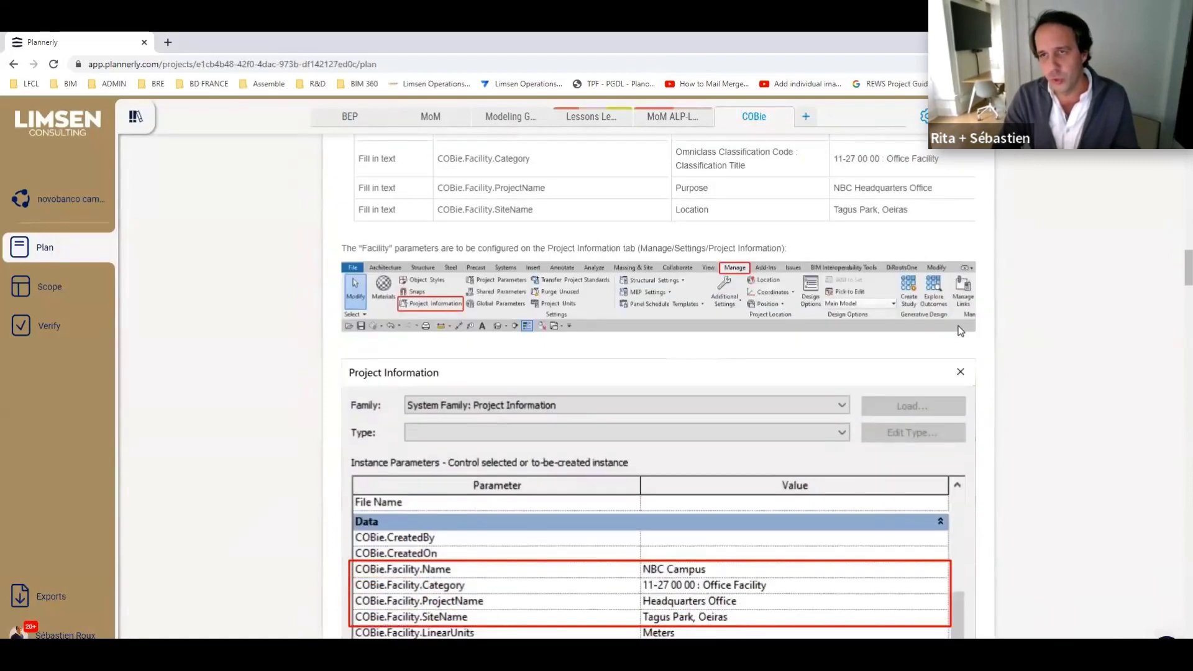
{"action": "scroll", "coordinate": [961, 331], "scroll_direction": "down", "scroll_amount": 7}
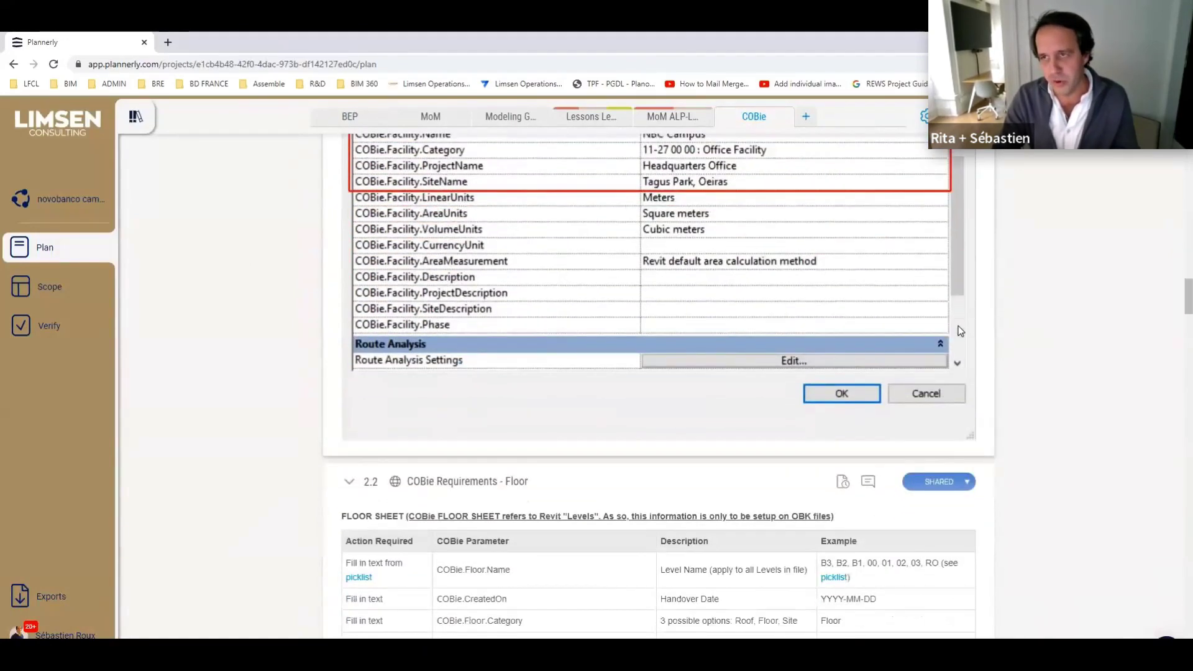
{"action": "scroll", "coordinate": [961, 331], "scroll_direction": "down", "scroll_amount": 2}
{"action": "scroll", "coordinate": [961, 331], "scroll_direction": "down", "scroll_amount": 1}
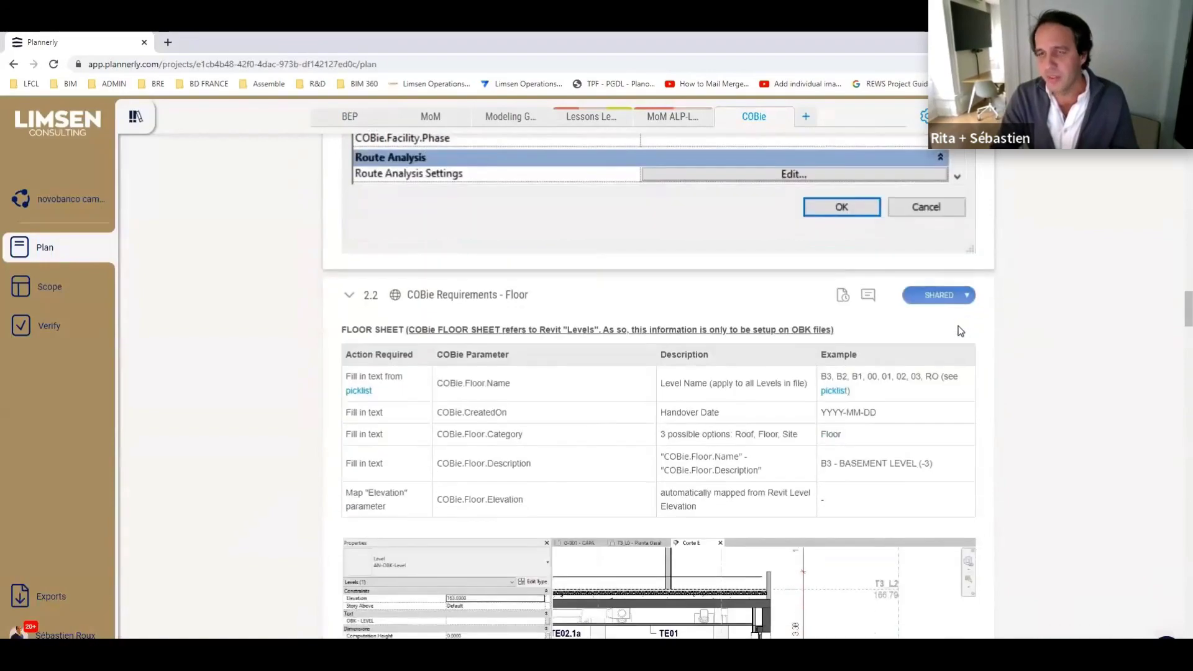
{"action": "scroll", "coordinate": [960, 331], "scroll_direction": "down", "scroll_amount": 6}
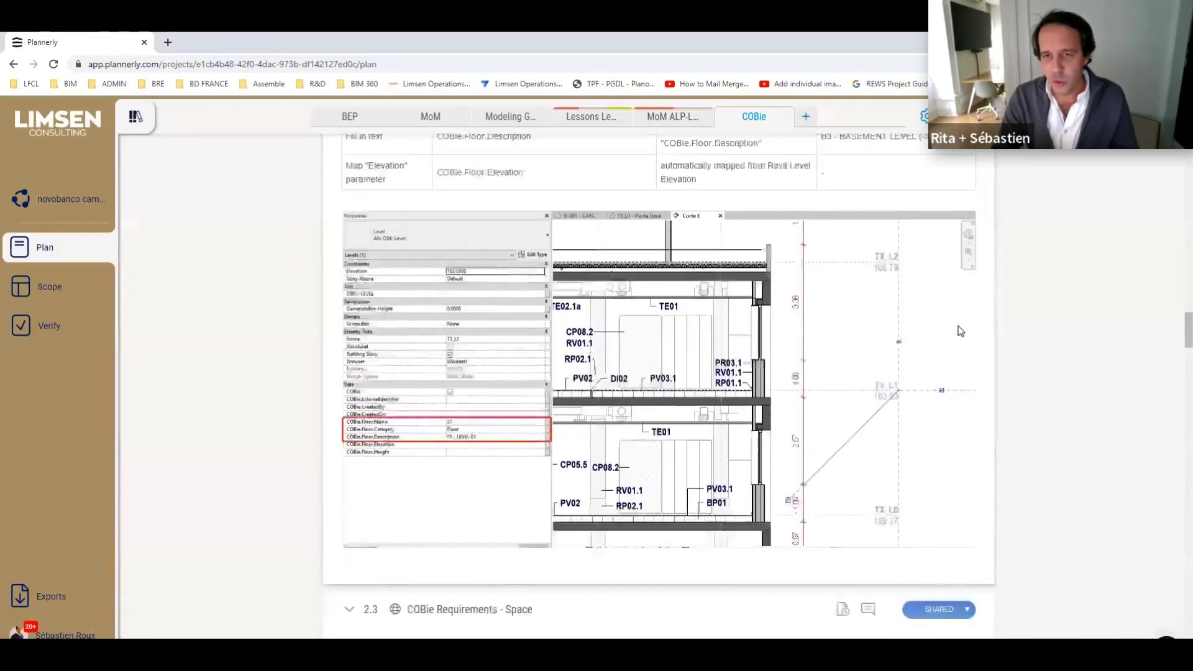
{"action": "scroll", "coordinate": [960, 331], "scroll_direction": "down", "scroll_amount": 4}
{"action": "scroll", "coordinate": [961, 331], "scroll_direction": "down", "scroll_amount": 5}
{"action": "scroll", "coordinate": [961, 331], "scroll_direction": "down", "scroll_amount": 7}
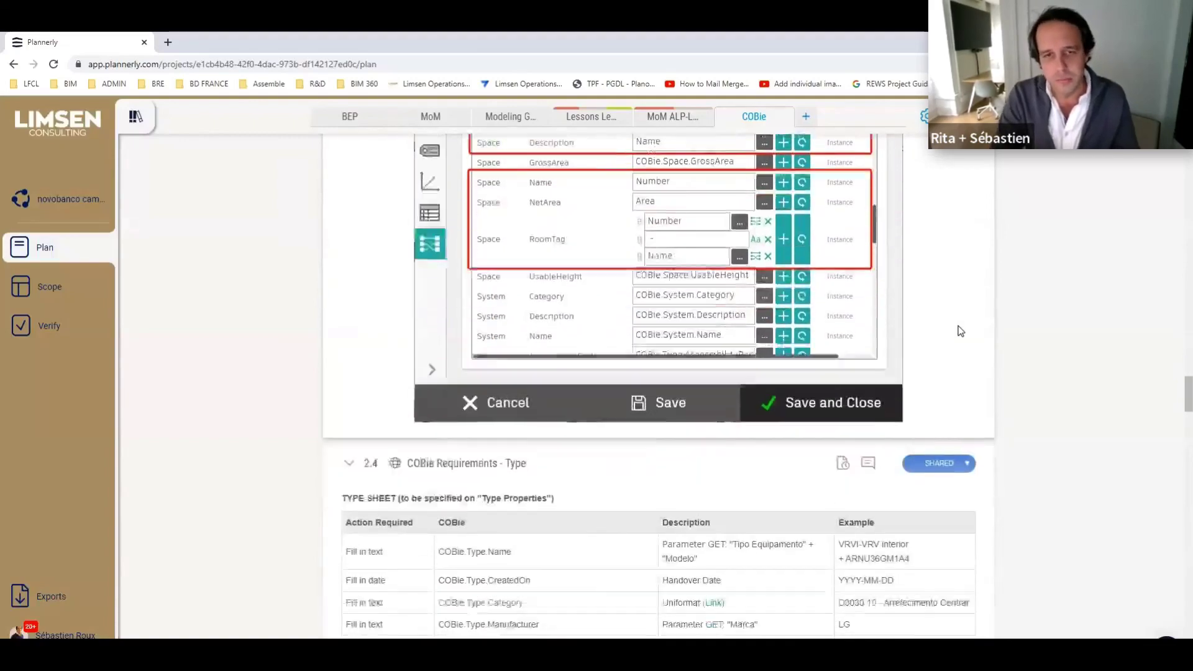
- Examine the project's COBie requirements for the Type and Component sheets and their highlighted Revit properties
{"action": "scroll", "coordinate": [960, 331], "scroll_direction": "down", "scroll_amount": 7}
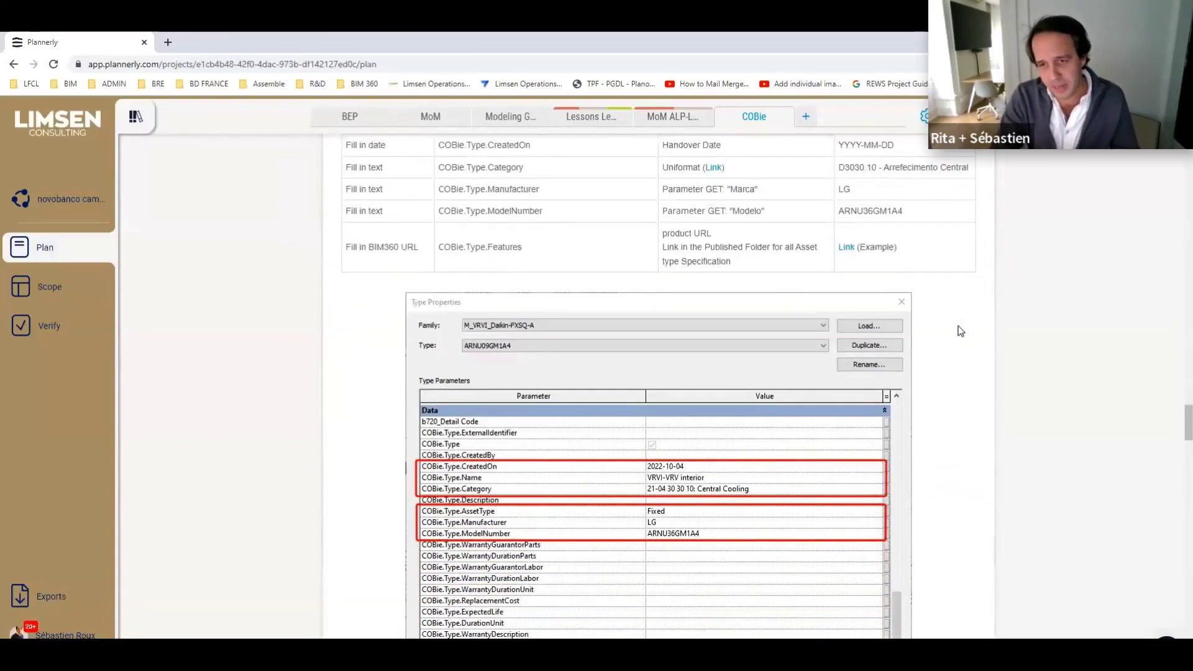
{"action": "scroll", "coordinate": [961, 331], "scroll_direction": "down", "scroll_amount": 1}
{"action": "scroll", "coordinate": [960, 332], "scroll_direction": "down", "scroll_amount": 7}
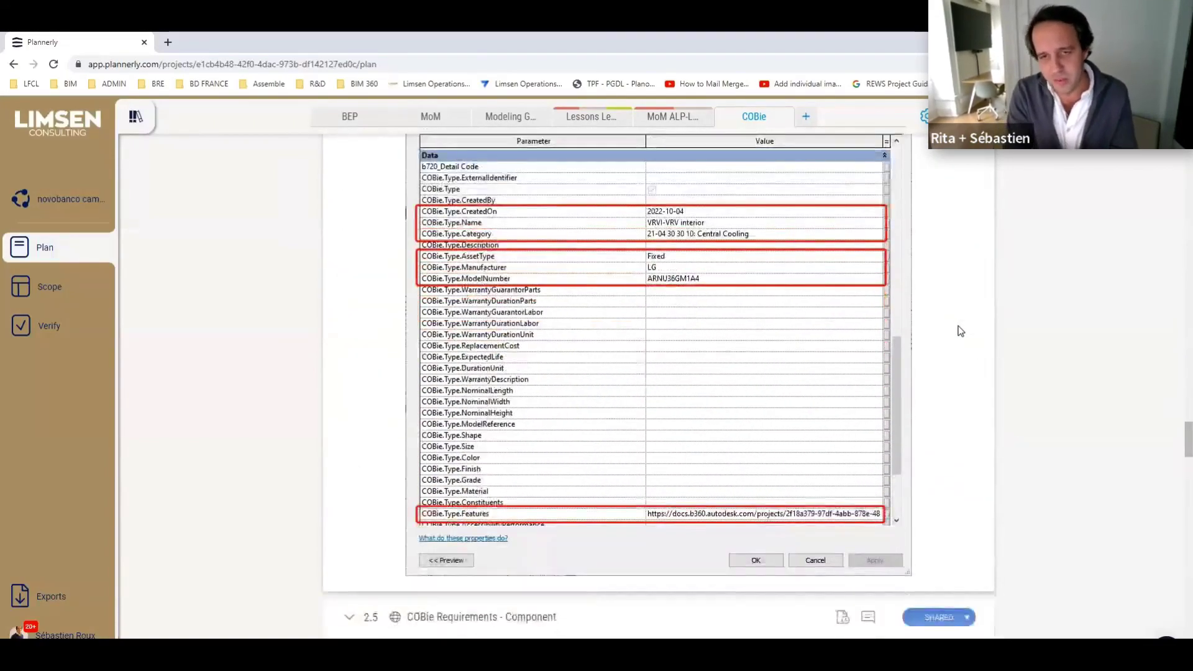
{"action": "scroll", "coordinate": [960, 331], "scroll_direction": "down", "scroll_amount": 2}
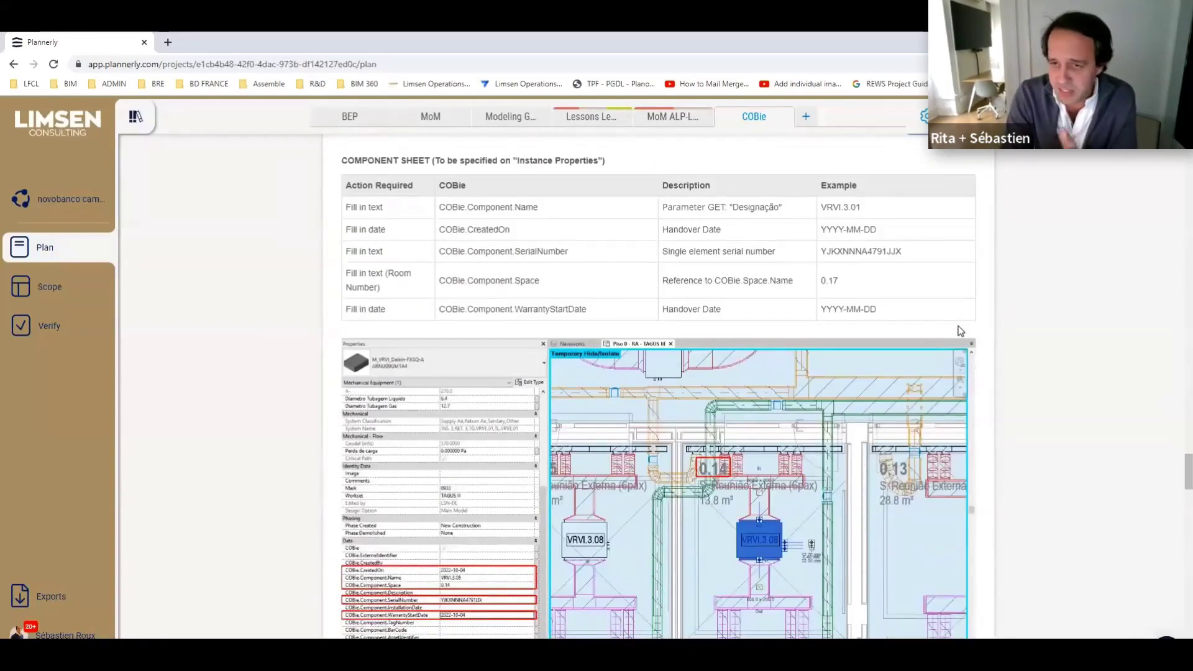
{"action": "scroll", "coordinate": [961, 332], "scroll_direction": "down", "scroll_amount": 2}
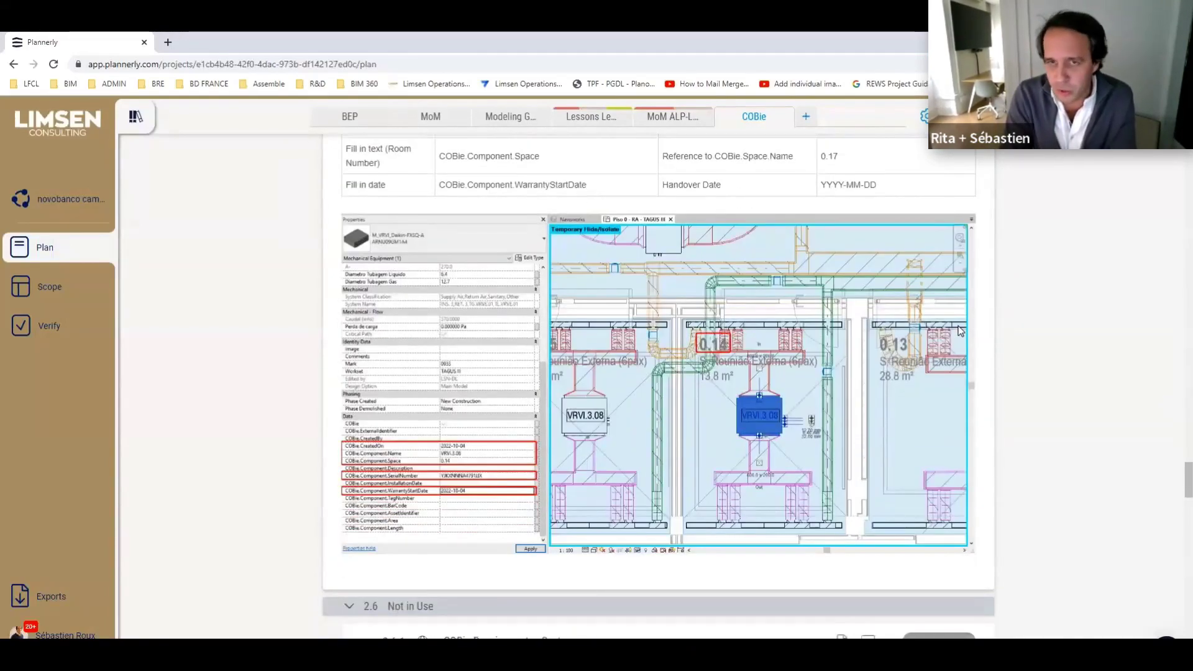
- Look through the System, Contact and Zone requirement sheets in the Not in Use section
{"action": "scroll", "coordinate": [961, 331], "scroll_direction": "down", "scroll_amount": 5}
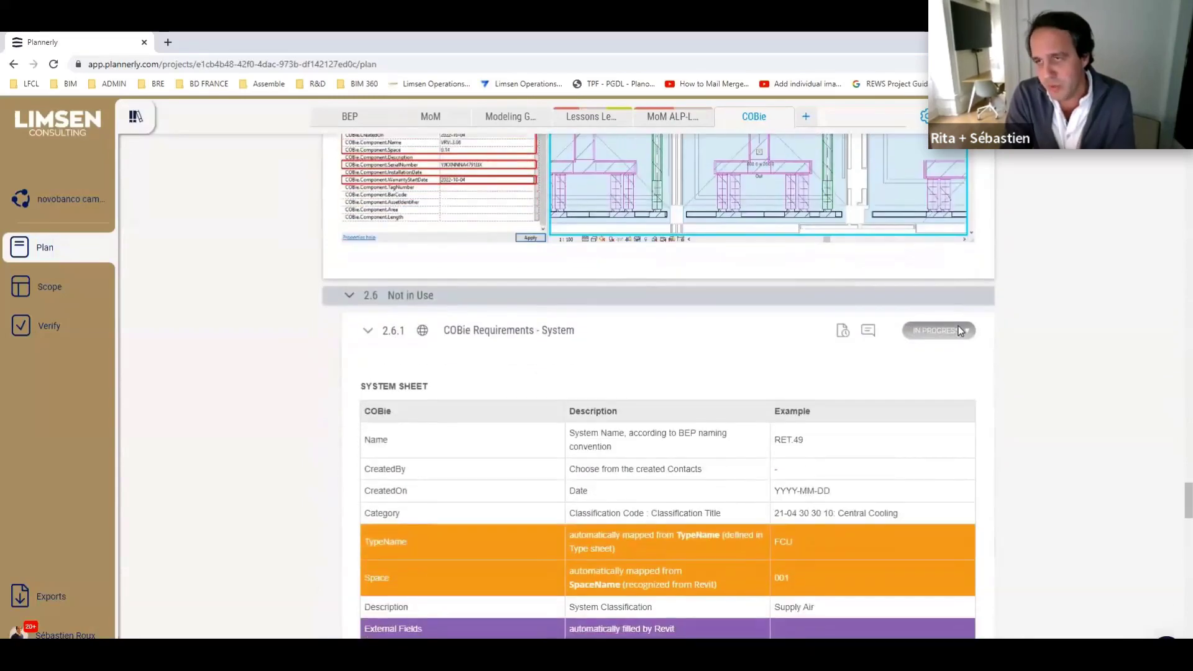
{"action": "scroll", "coordinate": [959, 331], "scroll_direction": "down", "scroll_amount": 3}
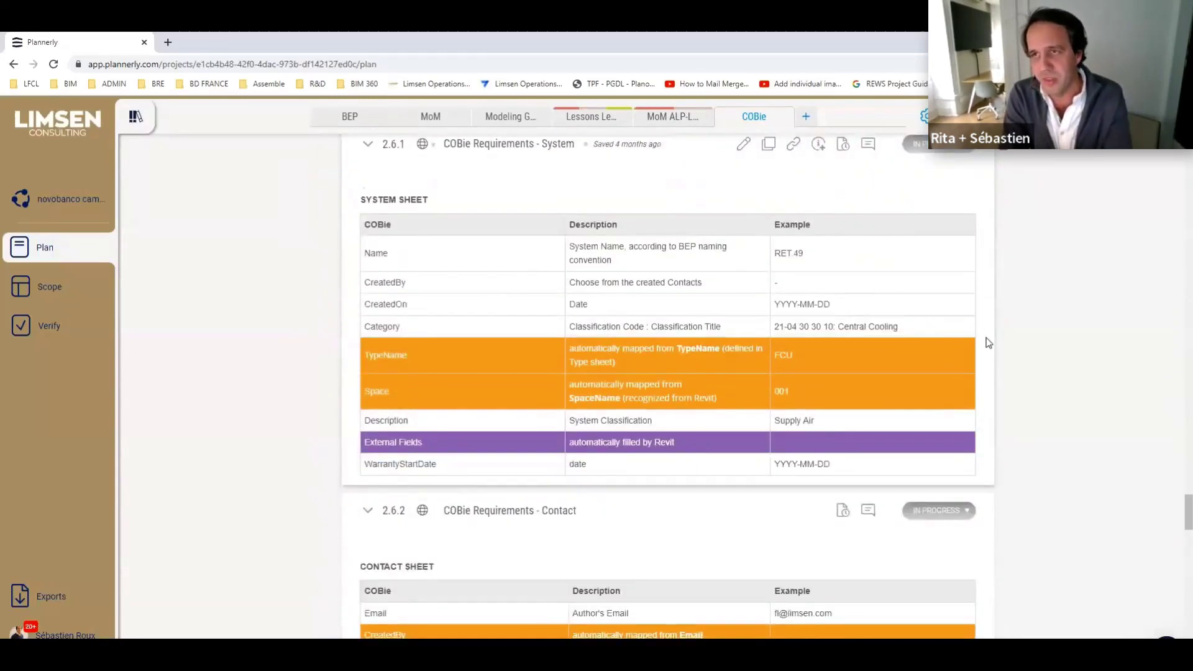
{"action": "scroll", "coordinate": [987, 340], "scroll_direction": "down", "scroll_amount": 2}
{"action": "scroll", "coordinate": [988, 343], "scroll_direction": "down", "scroll_amount": 8}
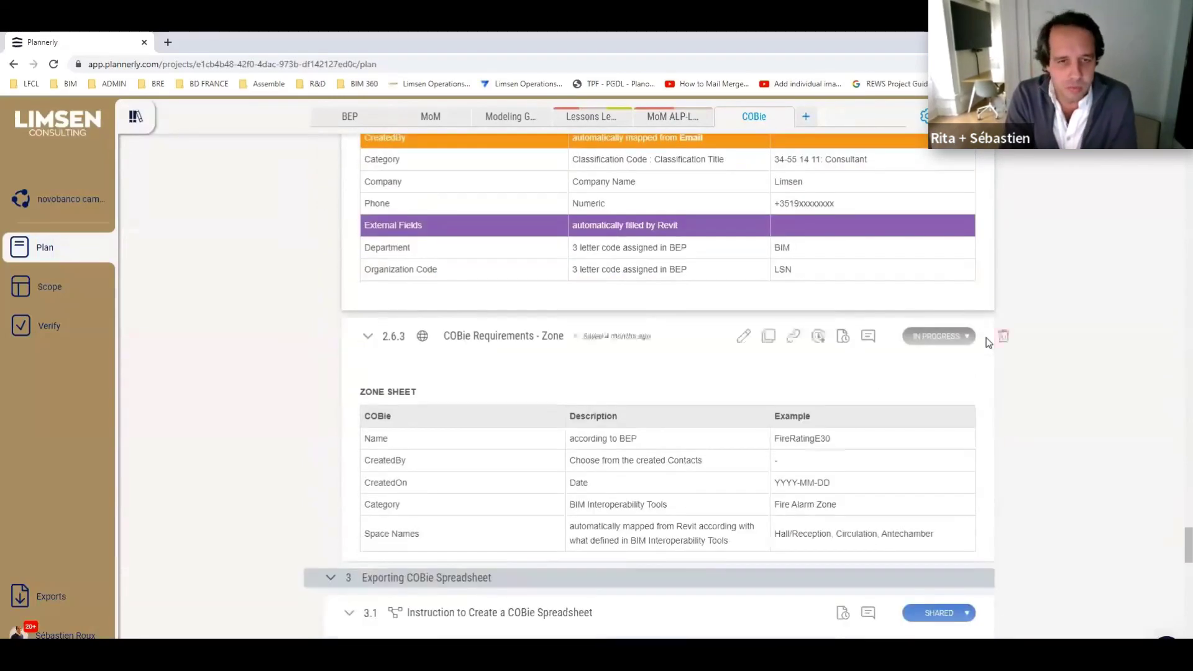
- Review the instructions for creating and exporting a COBie spreadsheet, then return to the presentation slides
{"action": "scroll", "coordinate": [987, 344], "scroll_direction": "down", "scroll_amount": 1}
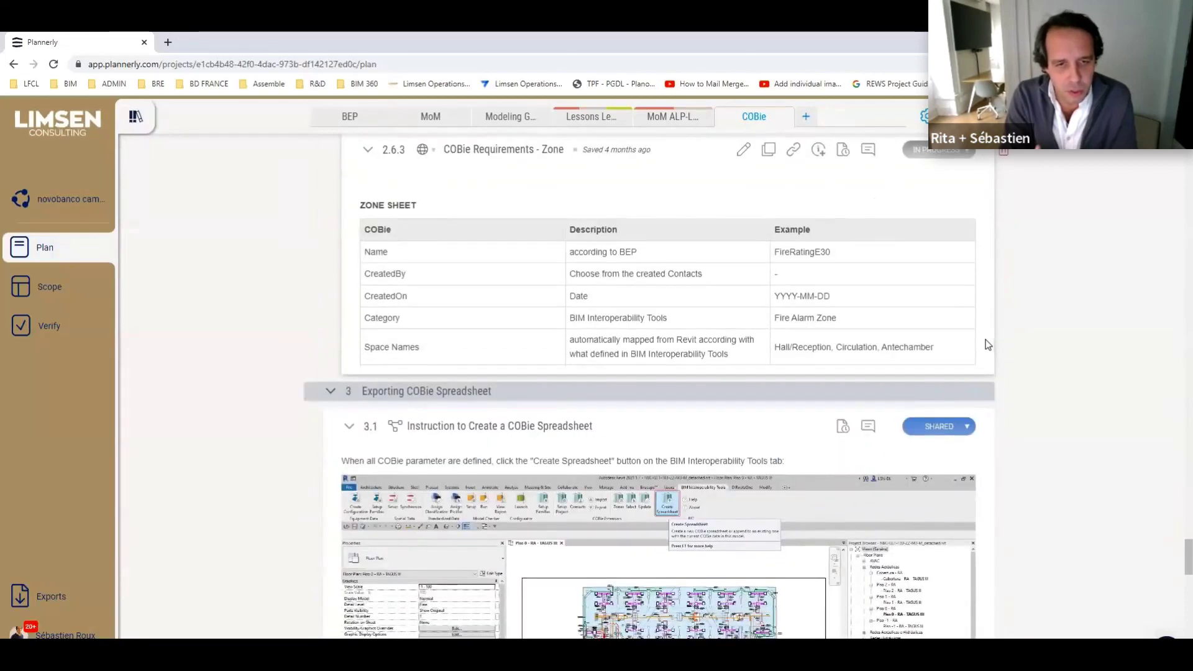
{"action": "scroll", "coordinate": [986, 344], "scroll_direction": "down", "scroll_amount": 5}
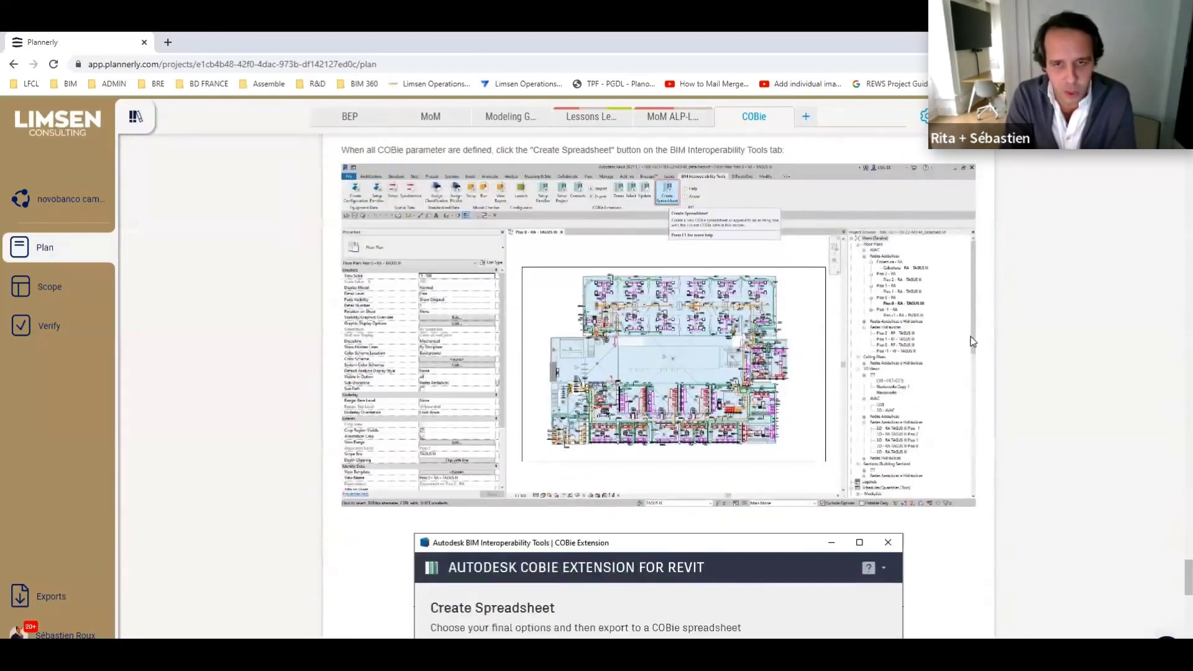
{"action": "scroll", "coordinate": [973, 342], "scroll_direction": "down", "scroll_amount": 8}
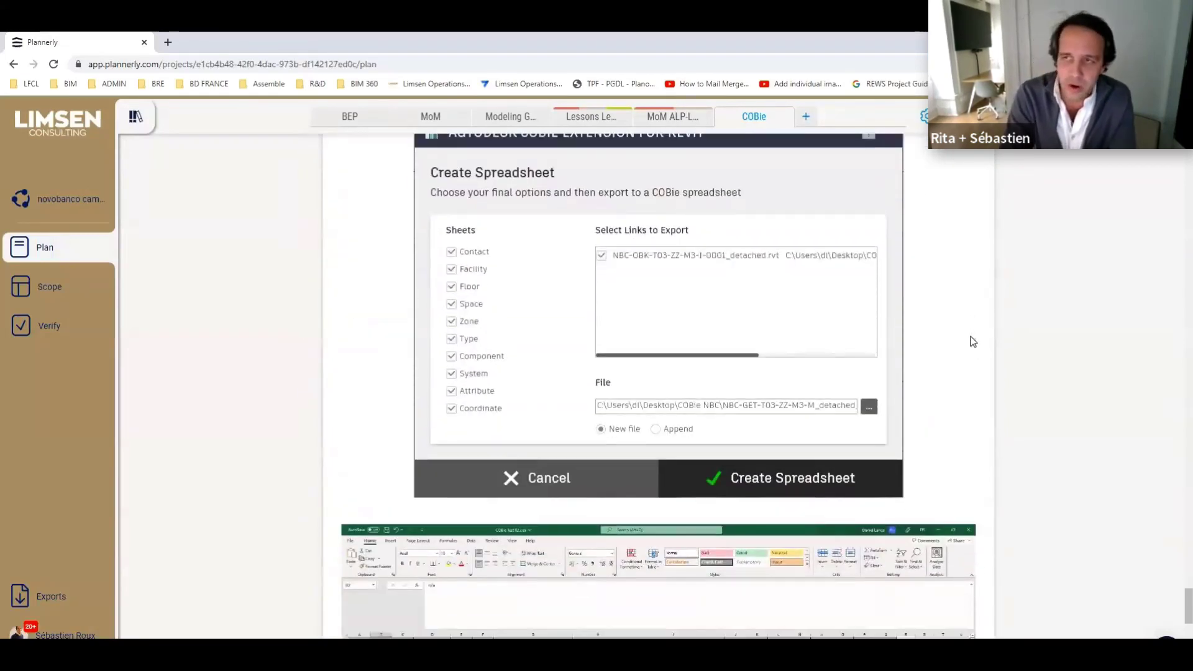
{"action": "scroll", "coordinate": [973, 342], "scroll_direction": "down", "scroll_amount": 4}
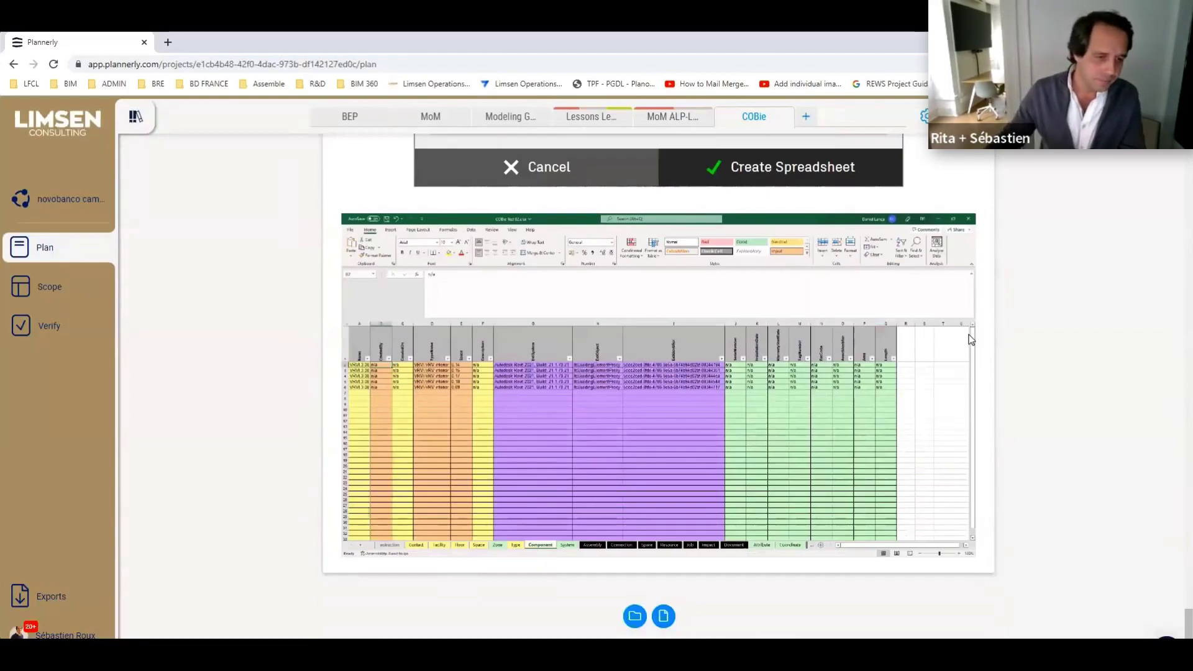
{"action": "key", "text": "alt+Tab"}
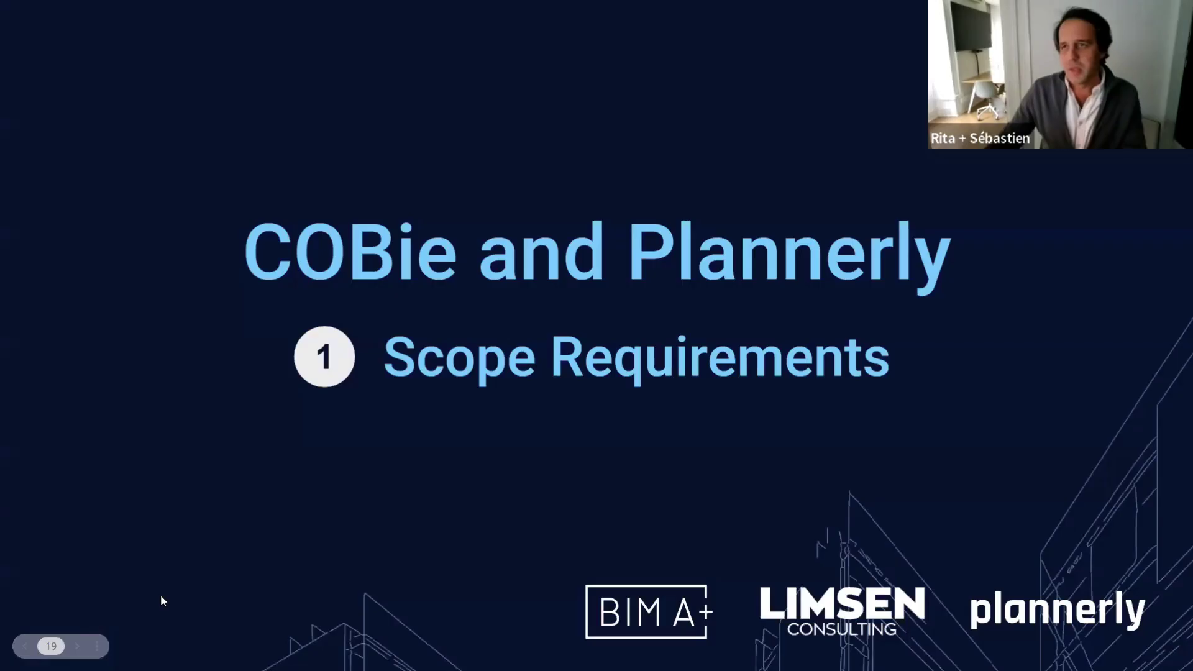
- Assign the selected COBie requirements to HVAC Fire Dampers for the Construction milestone and review the element's expanded requirement list
{"action": "left_click", "coordinate": [78, 649]}
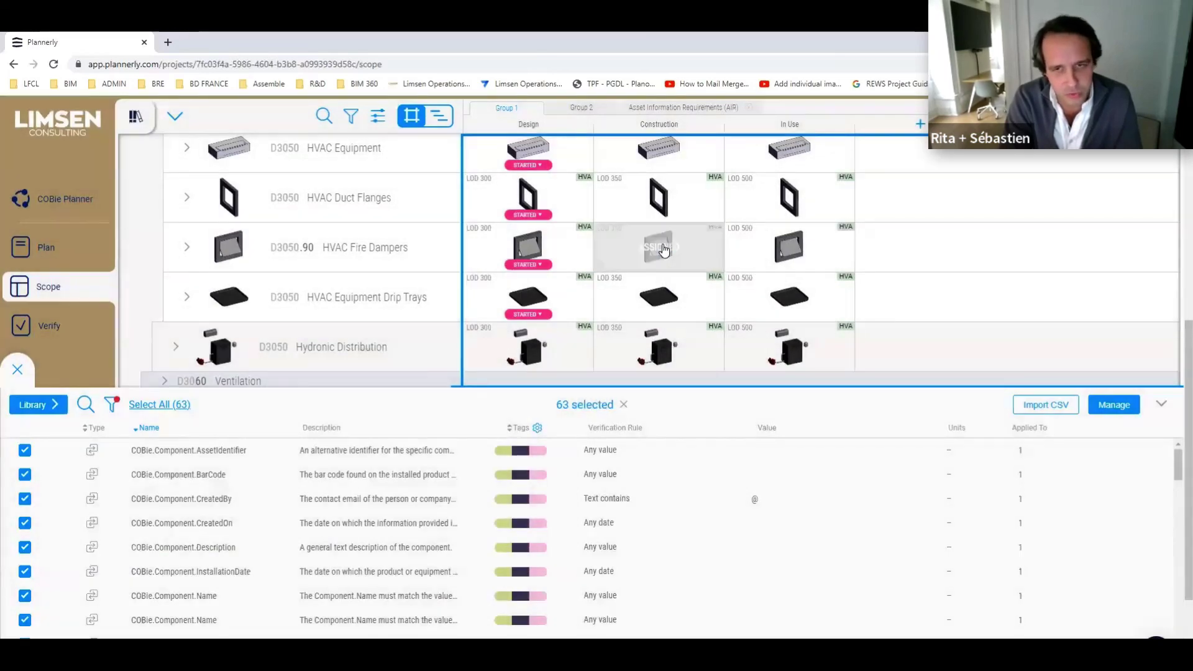
{"action": "left_click", "coordinate": [187, 250]}
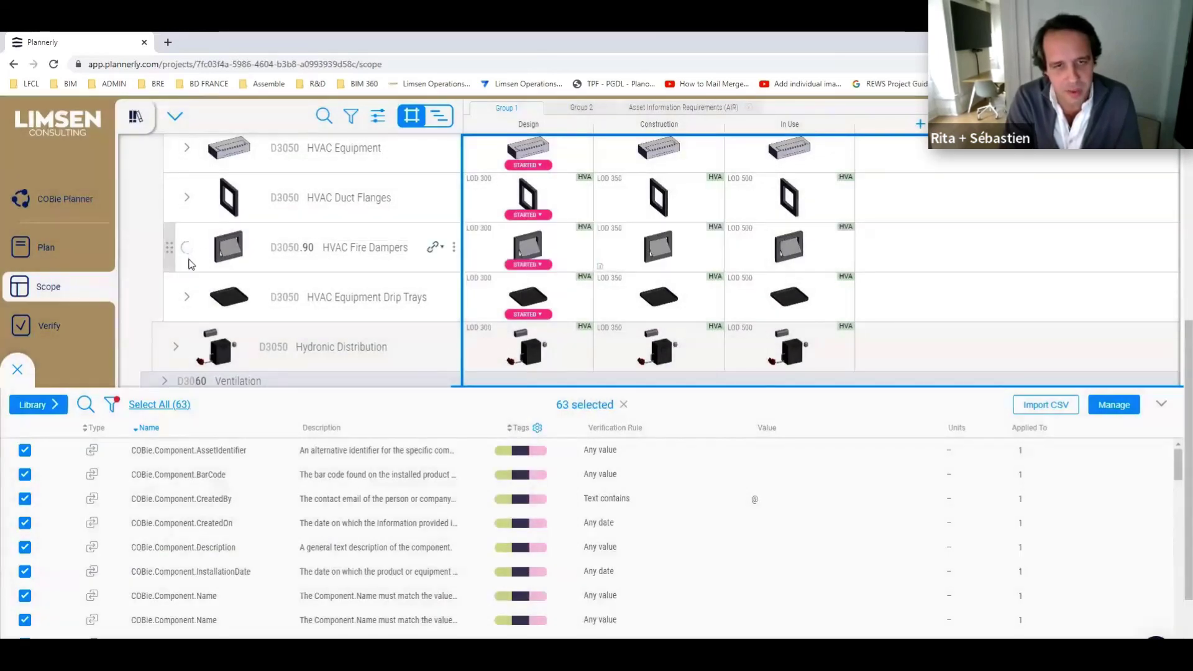
{"action": "left_click", "coordinate": [1160, 404]}
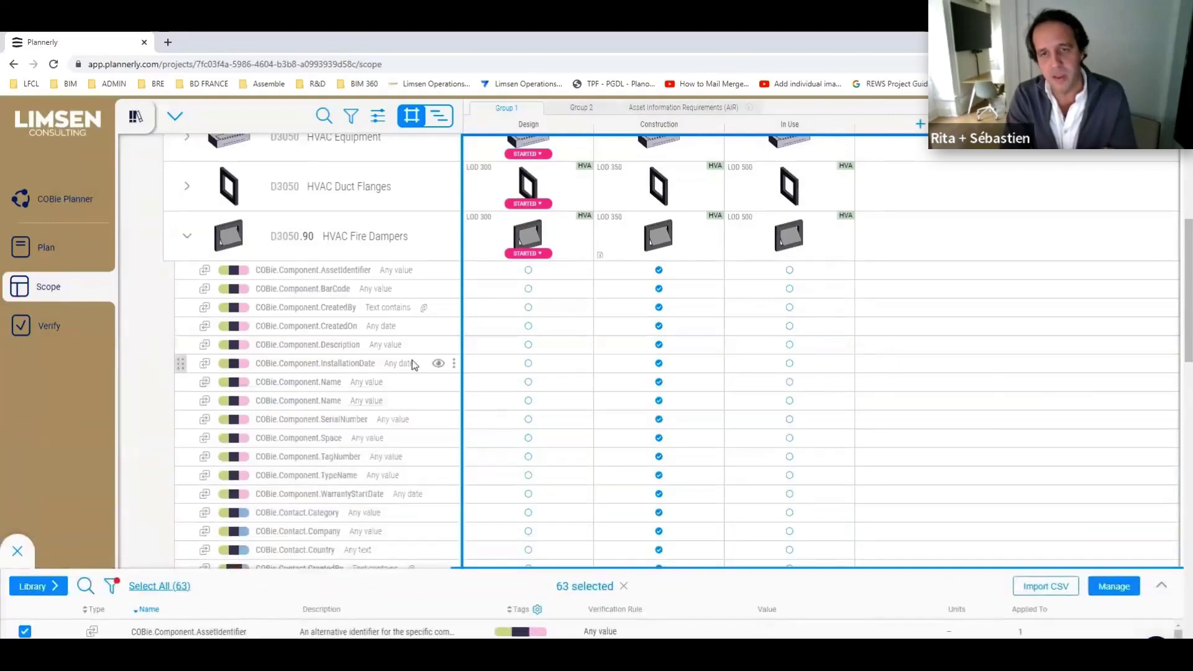
{"action": "scroll", "coordinate": [334, 348], "scroll_direction": "down", "scroll_amount": 2}
{"action": "scroll", "coordinate": [334, 351], "scroll_direction": "down", "scroll_amount": 4}
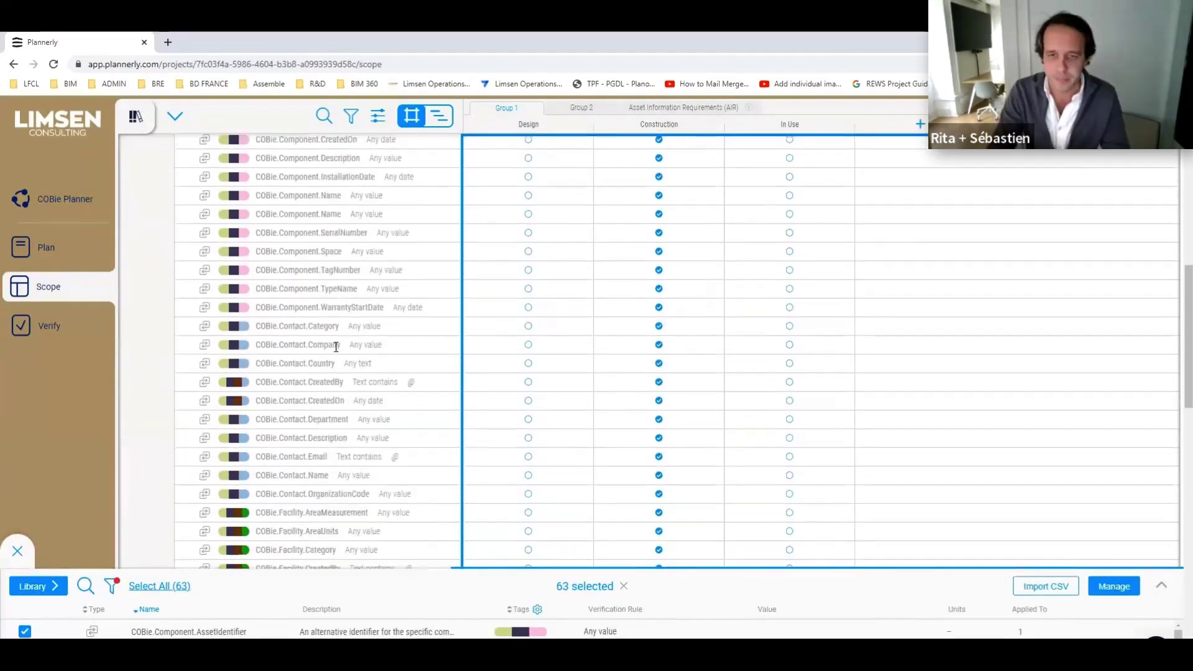
{"action": "scroll", "coordinate": [336, 351], "scroll_direction": "down", "scroll_amount": 12}
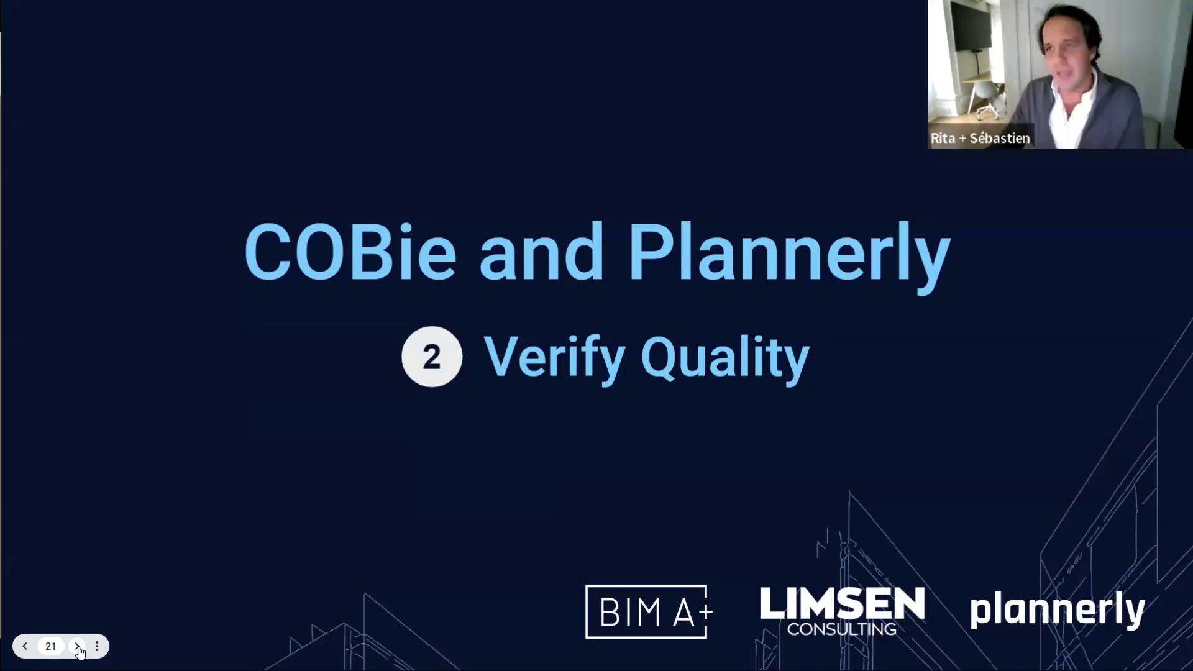
- Highlight the model objects that pass the COBie.Component.WarrantyStartDate check and inspect one object's properties in an enlarged window
{"action": "left_click", "coordinate": [78, 647]}
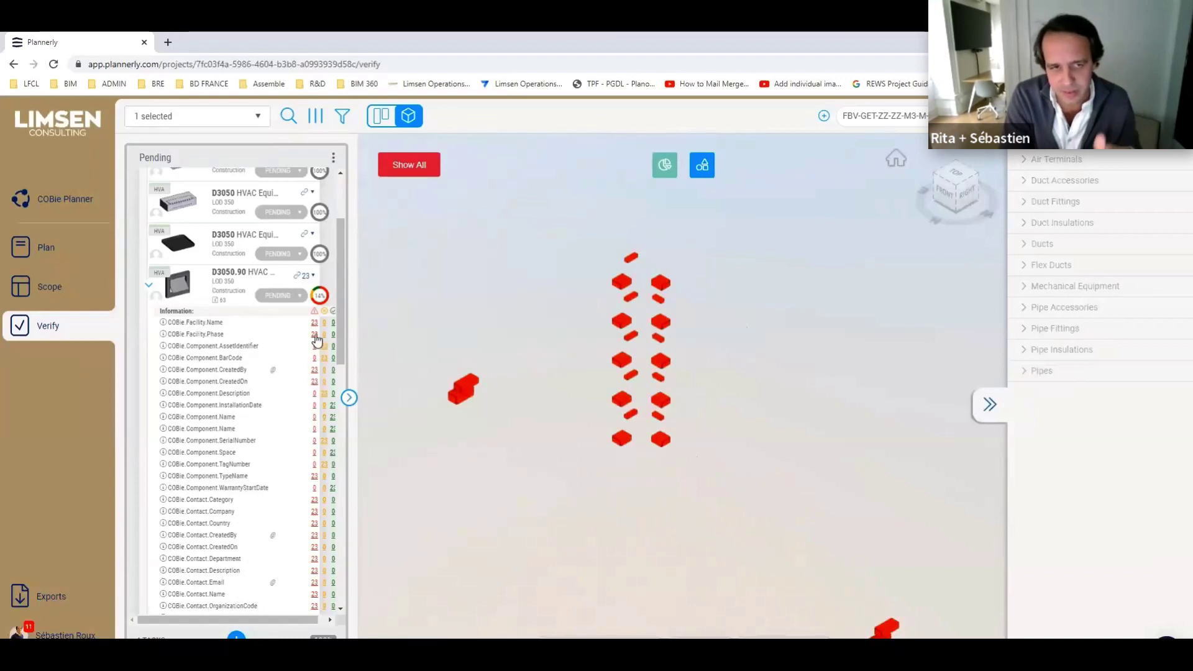
{"action": "left_click", "coordinate": [334, 491]}
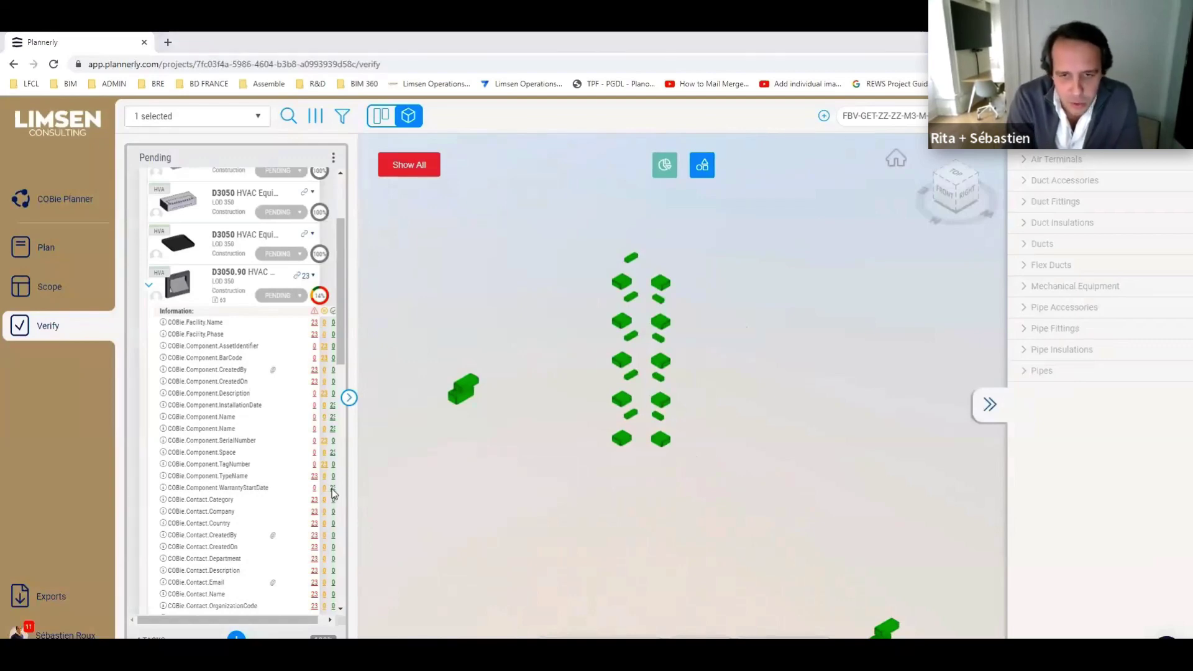
{"action": "left_click", "coordinate": [668, 403]}
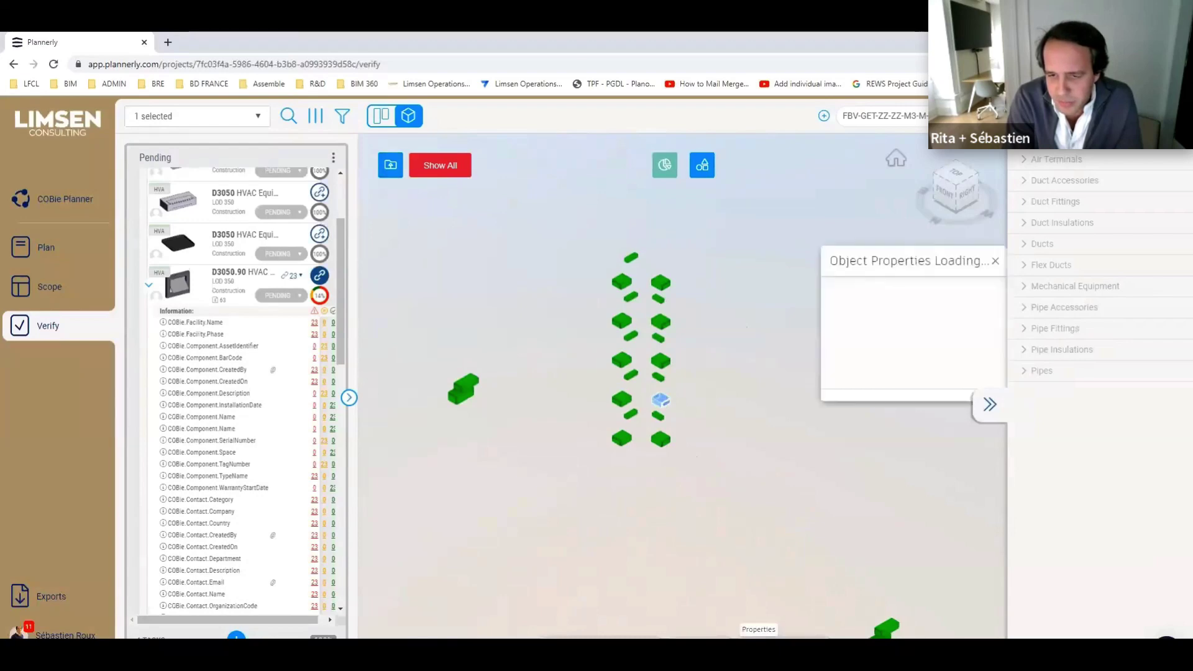
{"action": "left_click_drag", "start_coordinate": [905, 271], "coordinate": [717, 169]}
{"action": "left_click_drag", "start_coordinate": [819, 511], "coordinate": [1027, 560]}
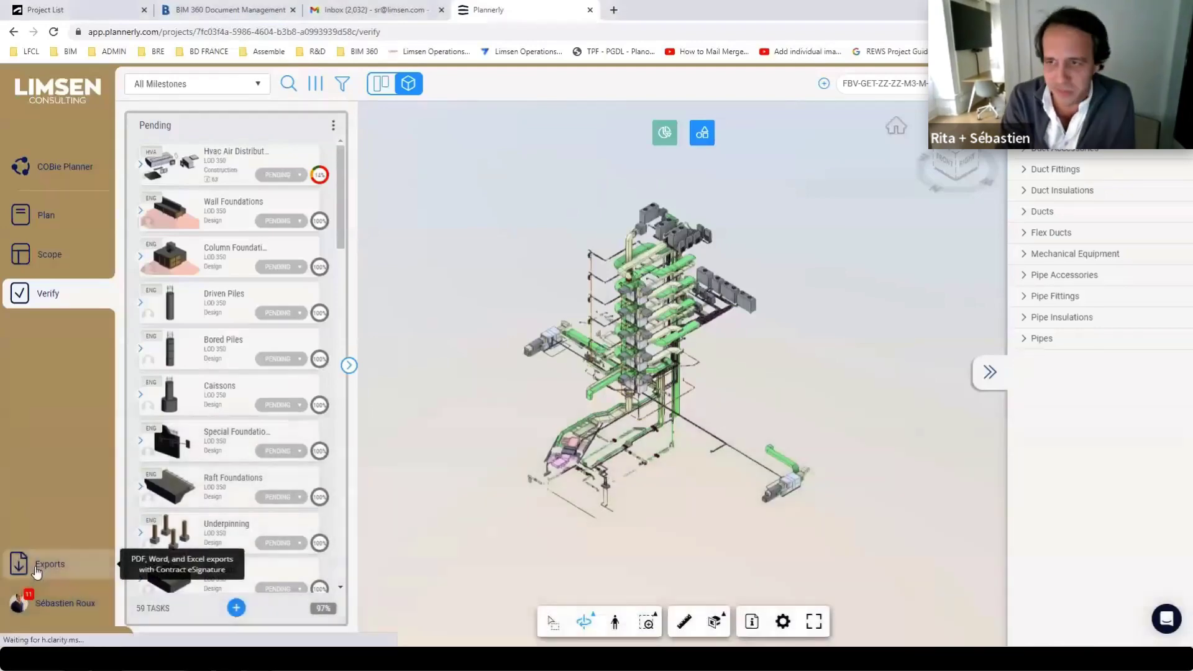
- Set up a Handover Data export for the Group 1 - Construction milestone
{"action": "left_click", "coordinate": [34, 565]}
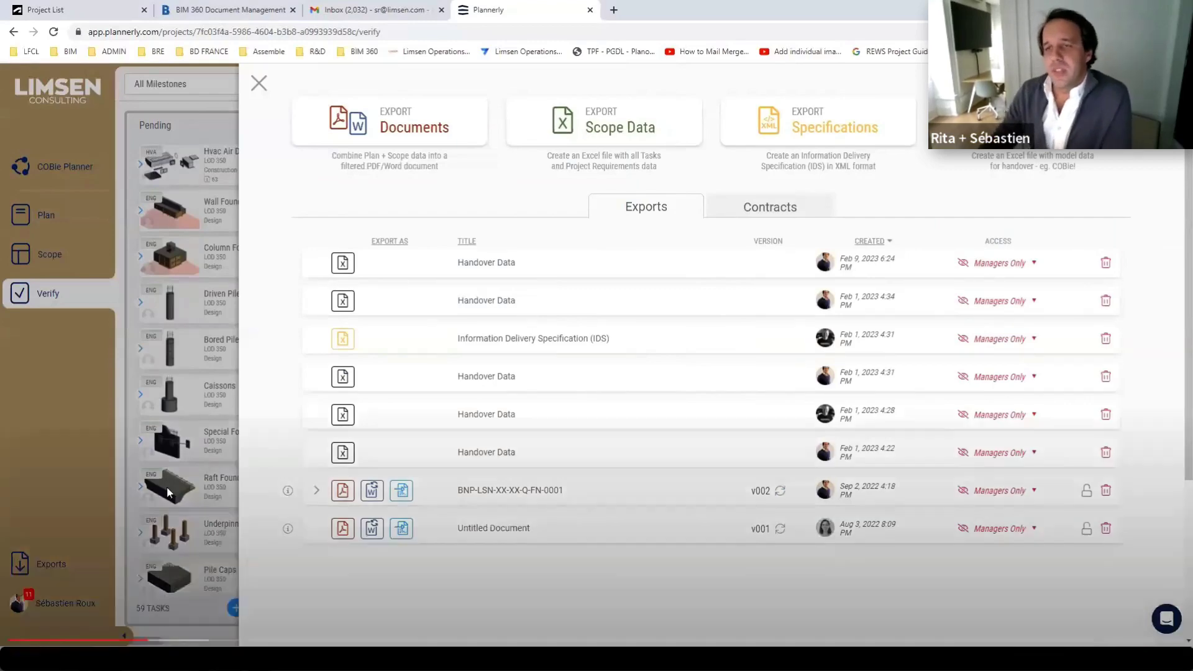
{"action": "left_click", "coordinate": [1031, 127]}
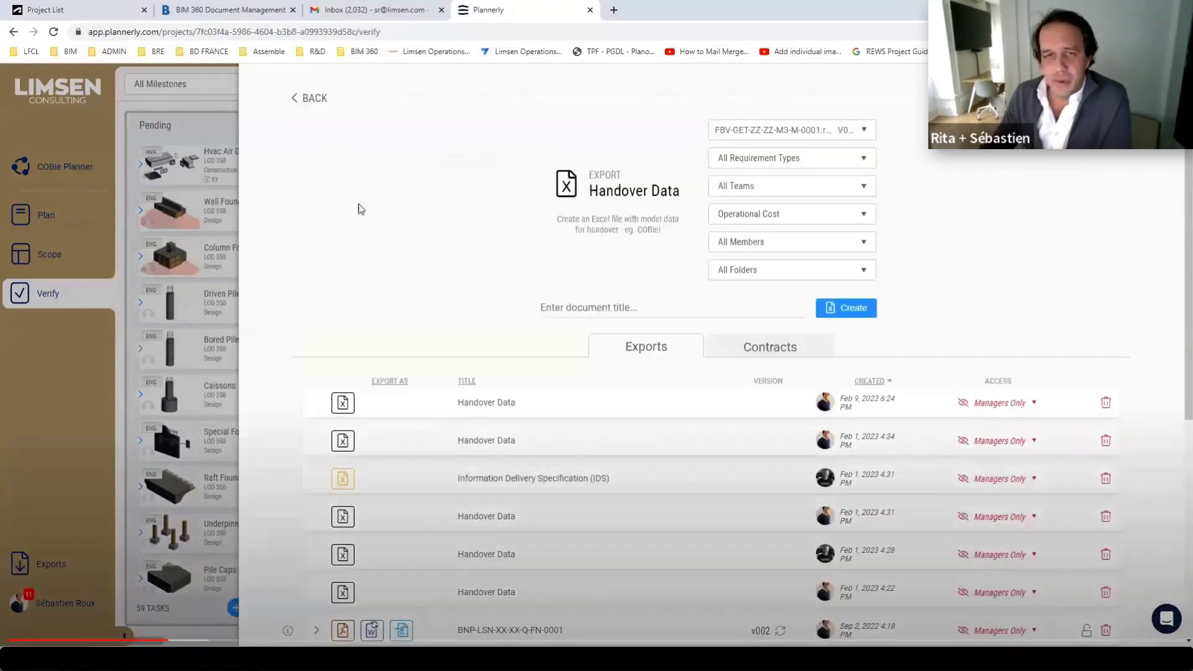
{"action": "left_click", "coordinate": [865, 216]}
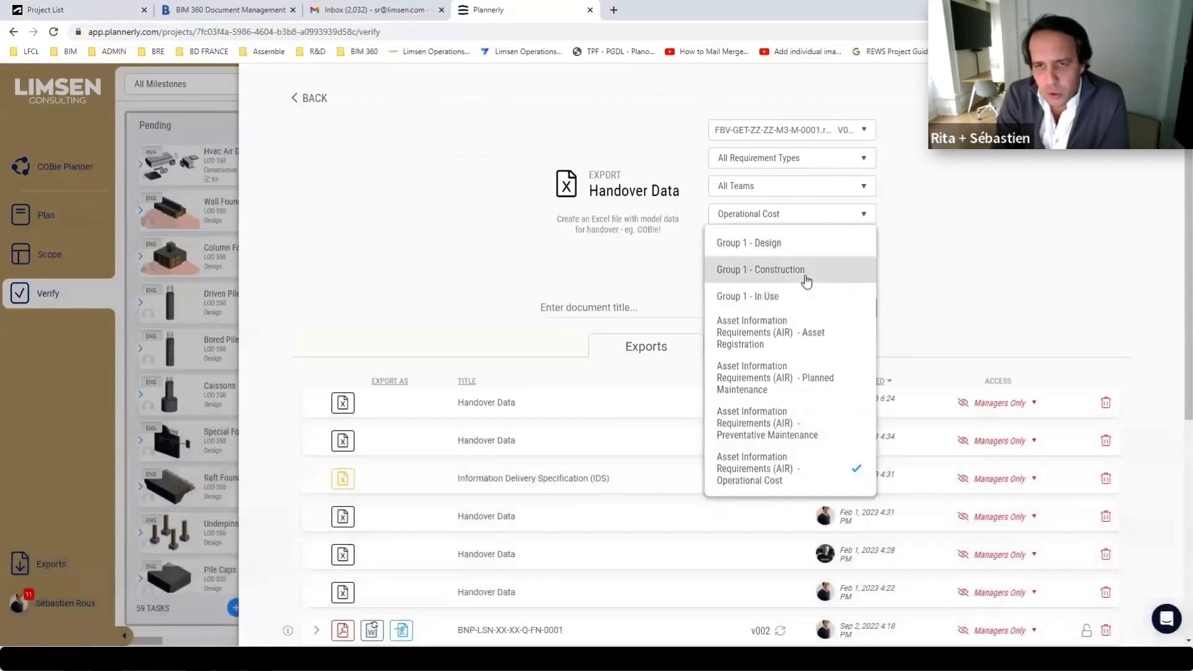
{"action": "left_click", "coordinate": [806, 280]}
{"action": "left_click", "coordinate": [949, 244]}
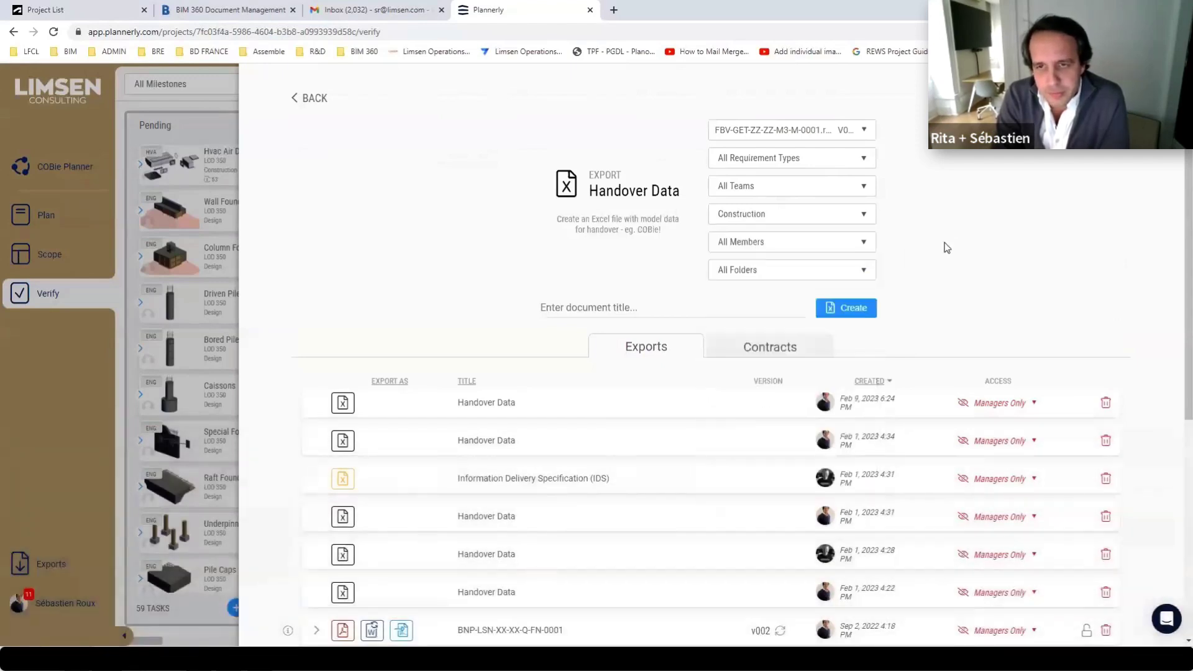
- Create the handover export with the title COBie and open its downloaded Excel file
{"action": "left_click", "coordinate": [766, 305]}
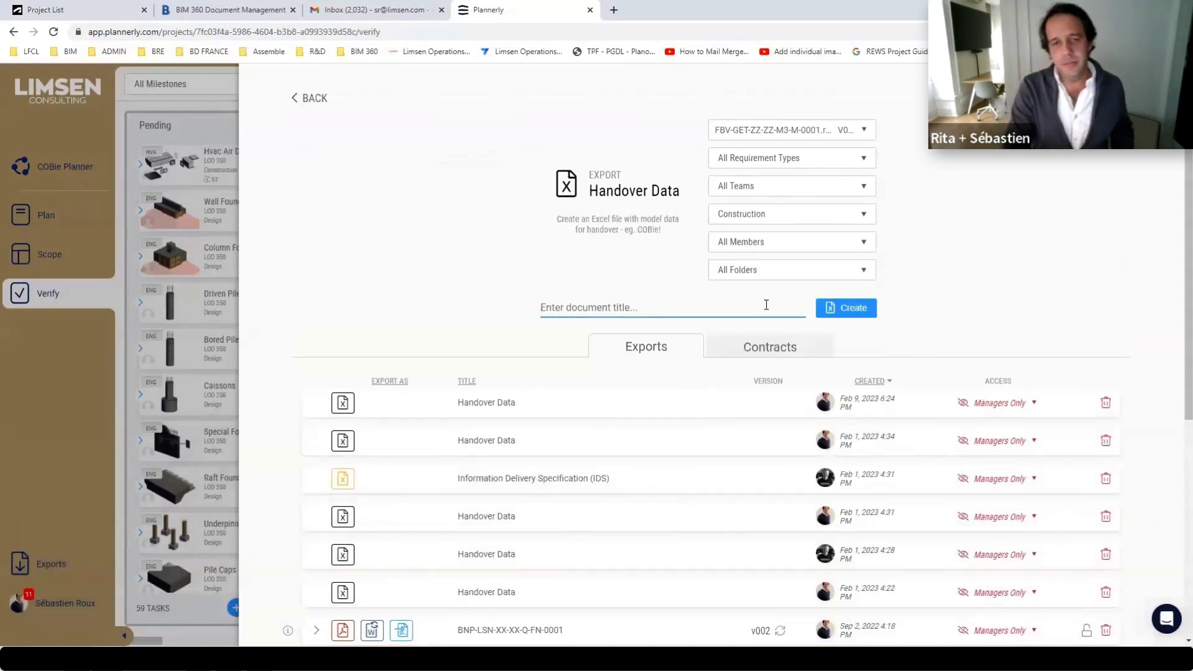
{"action": "type", "text": "COBie"}
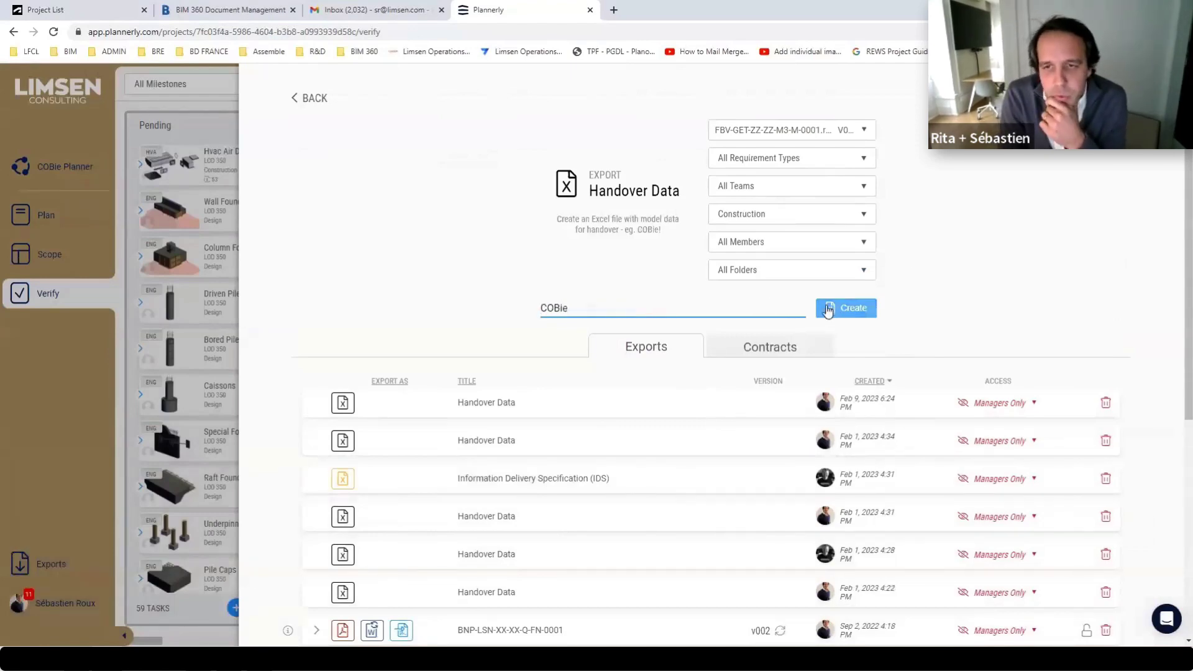
{"action": "left_click", "coordinate": [840, 309]}
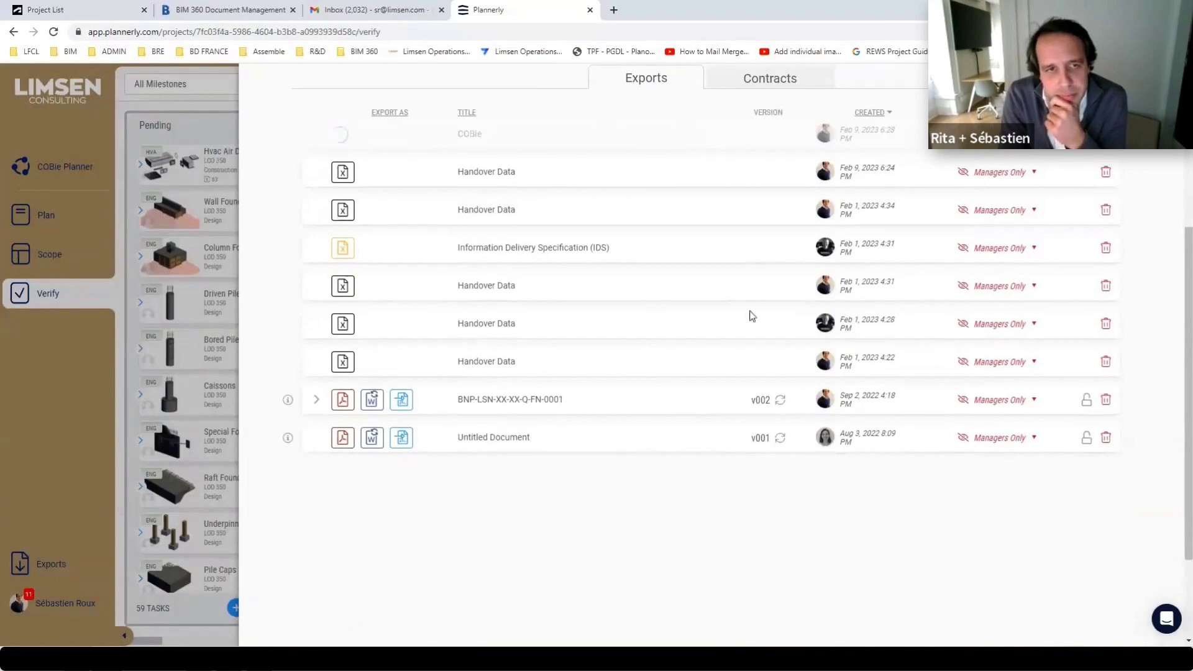
{"action": "scroll", "coordinate": [647, 292], "scroll_direction": "up", "scroll_amount": 2}
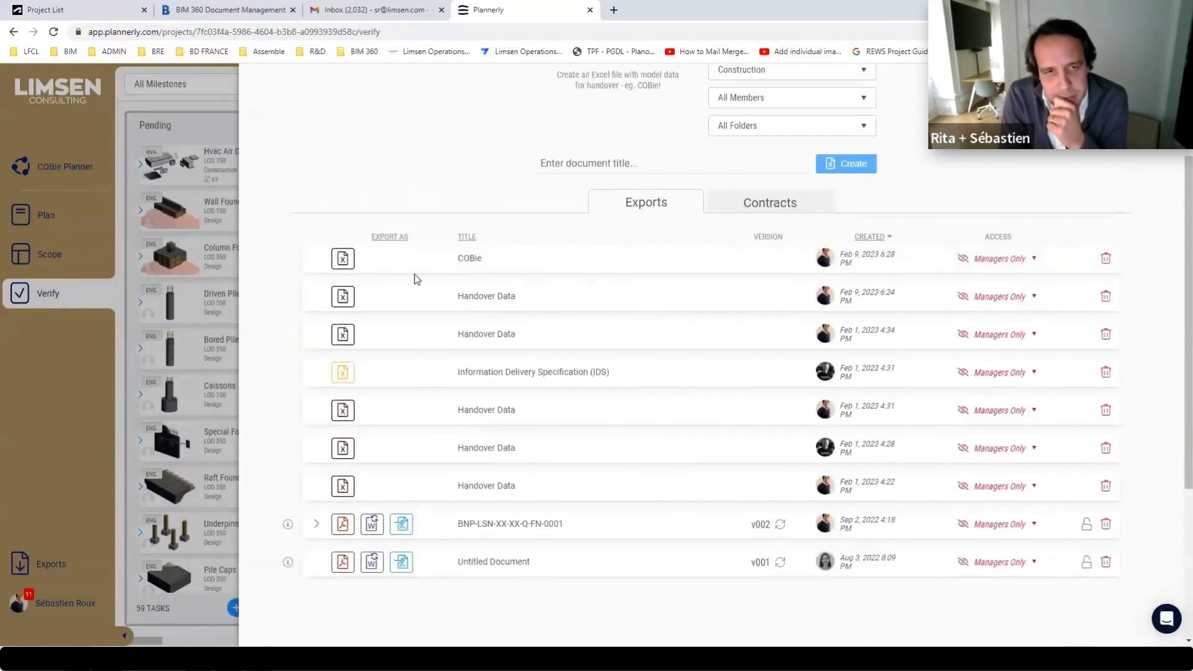
{"action": "left_click", "coordinate": [343, 258]}
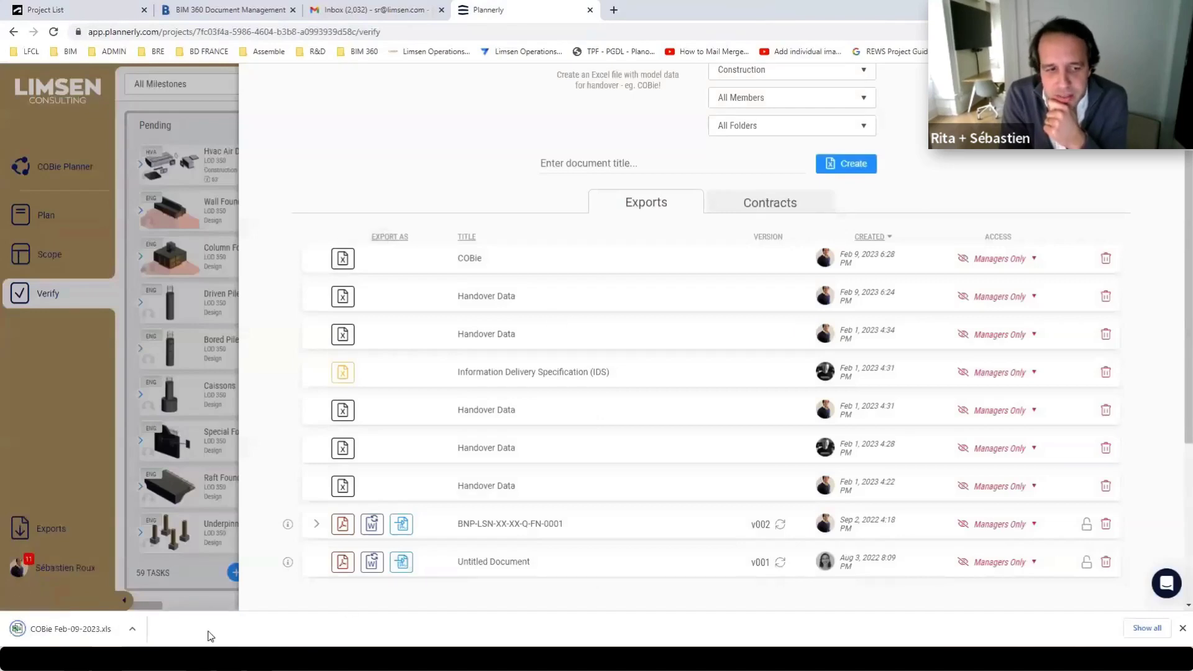
{"action": "left_click", "coordinate": [61, 631]}
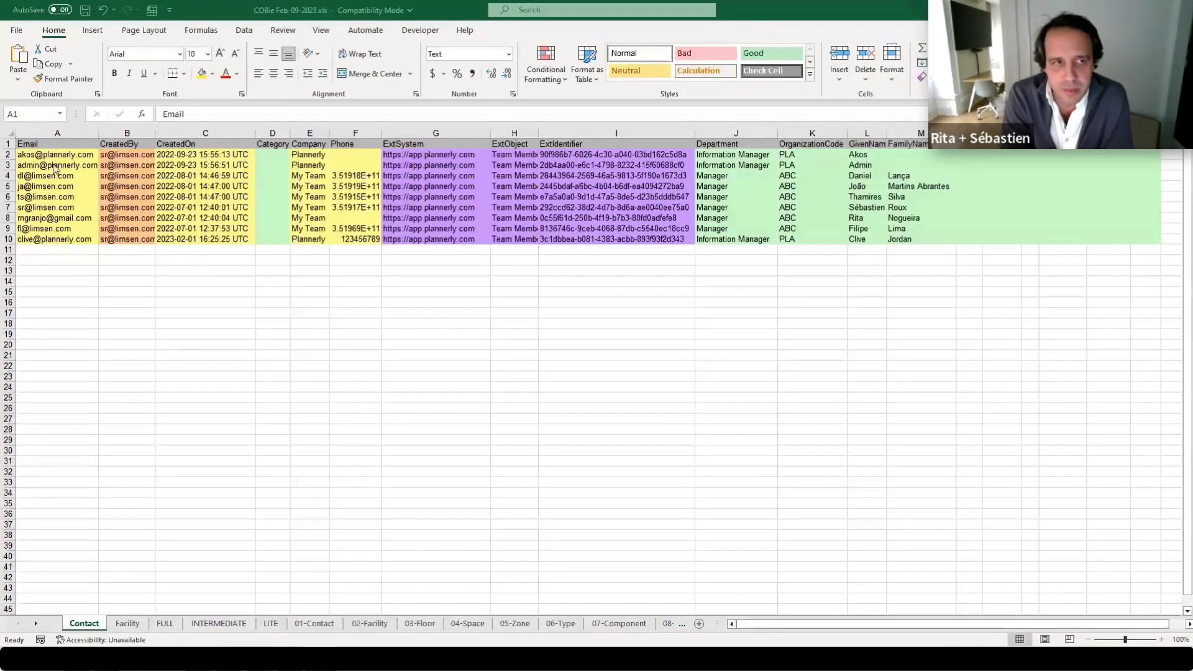
- Examine the Contact sheet's team data and the 06-Type sheet's Name and COBie.Type.Category columns
{"action": "left_click_drag", "start_coordinate": [53, 155], "coordinate": [916, 240]}
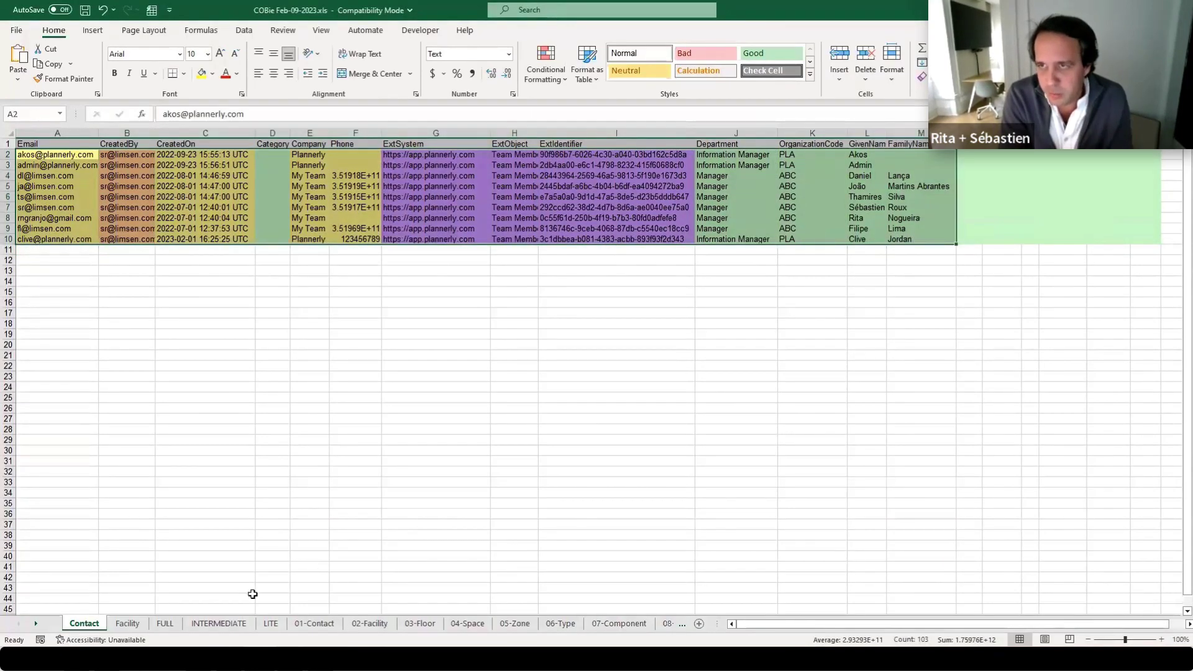
{"action": "left_click", "coordinate": [561, 623]}
{"action": "left_click_drag", "start_coordinate": [61, 156], "coordinate": [72, 387]}
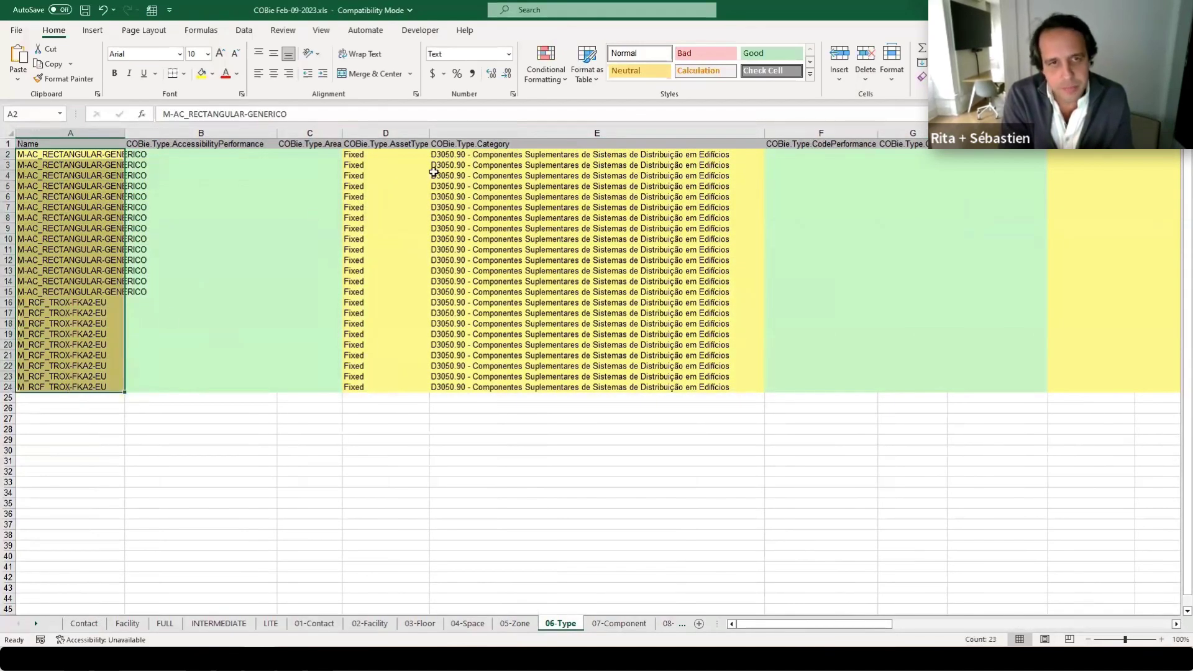
{"action": "left_click_drag", "start_coordinate": [451, 155], "coordinate": [480, 395]}
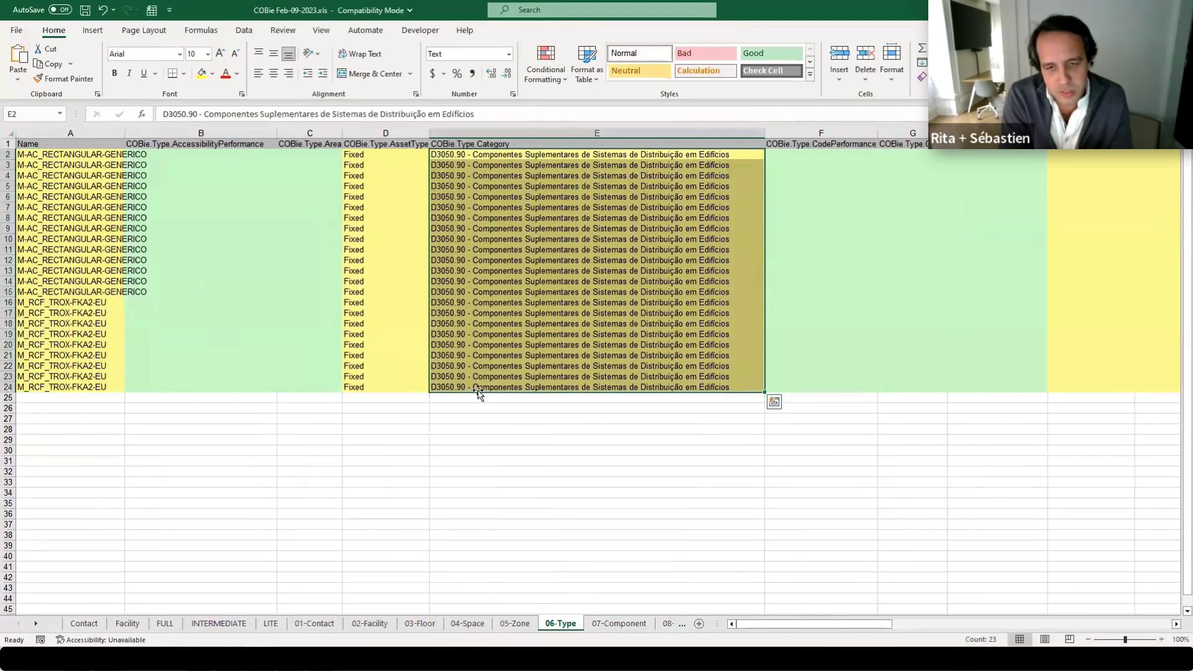
- Examine the 07-Component sheet's rows, including COBie.Component.InstallationDate, and advance the presentation to the Conclusion slide
{"action": "left_click", "coordinate": [621, 628]}
{"action": "left_click_drag", "start_coordinate": [75, 154], "coordinate": [74, 387]}
{"action": "left_click_drag", "start_coordinate": [873, 623], "coordinate": [945, 624]}
{"action": "left_click_drag", "start_coordinate": [571, 156], "coordinate": [587, 388]}
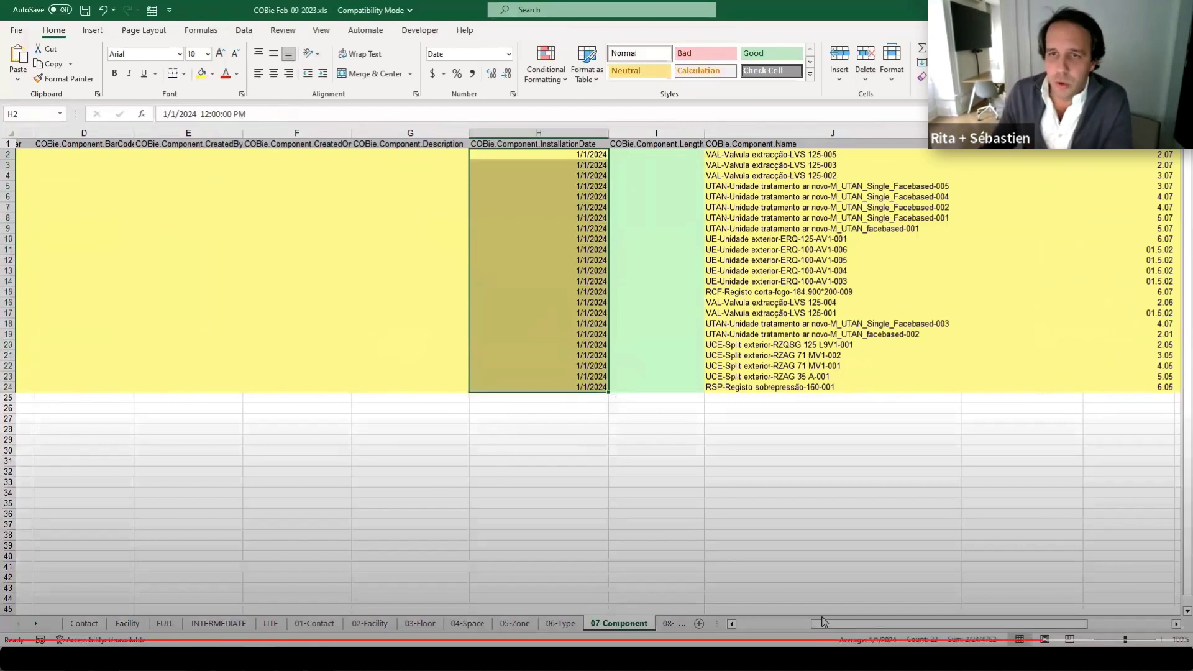
{"action": "left_click_drag", "start_coordinate": [823, 622], "coordinate": [907, 622]}
{"action": "left_click_drag", "start_coordinate": [820, 154], "coordinate": [814, 392]}
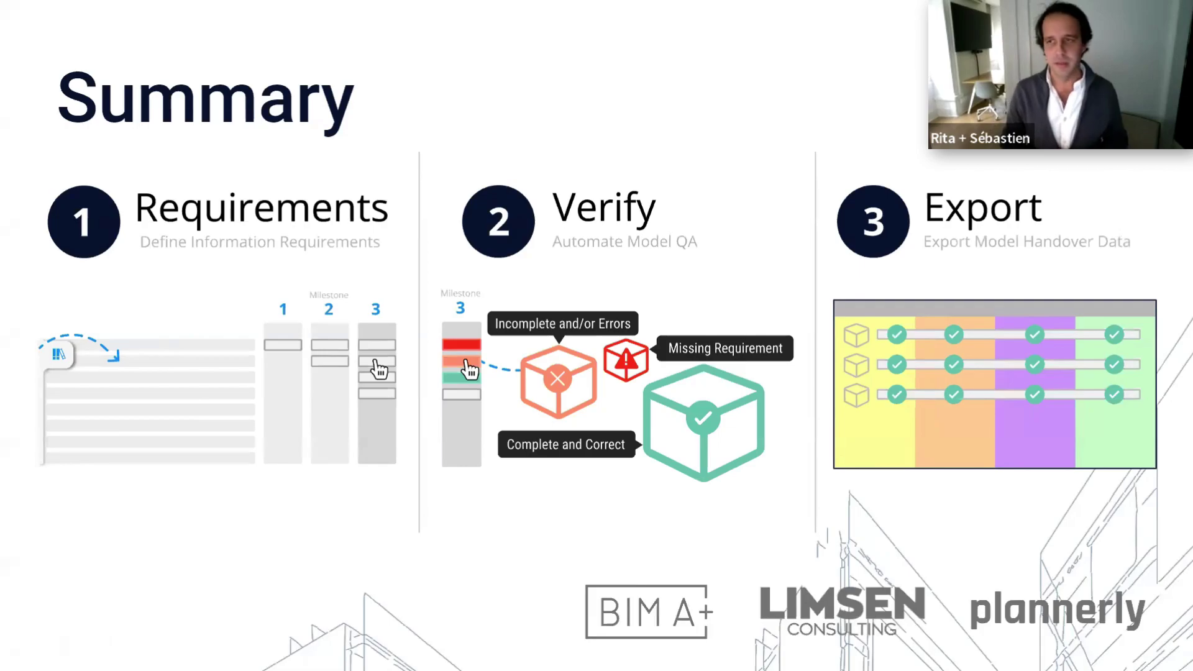
{"action": "key", "text": "Right"}
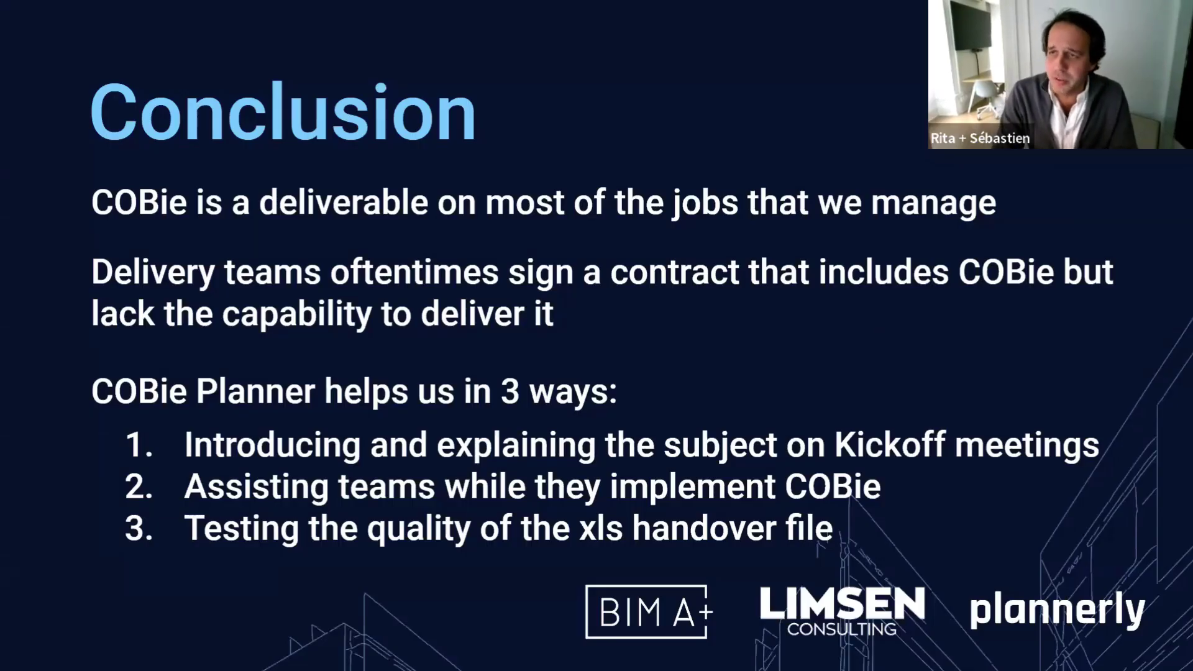